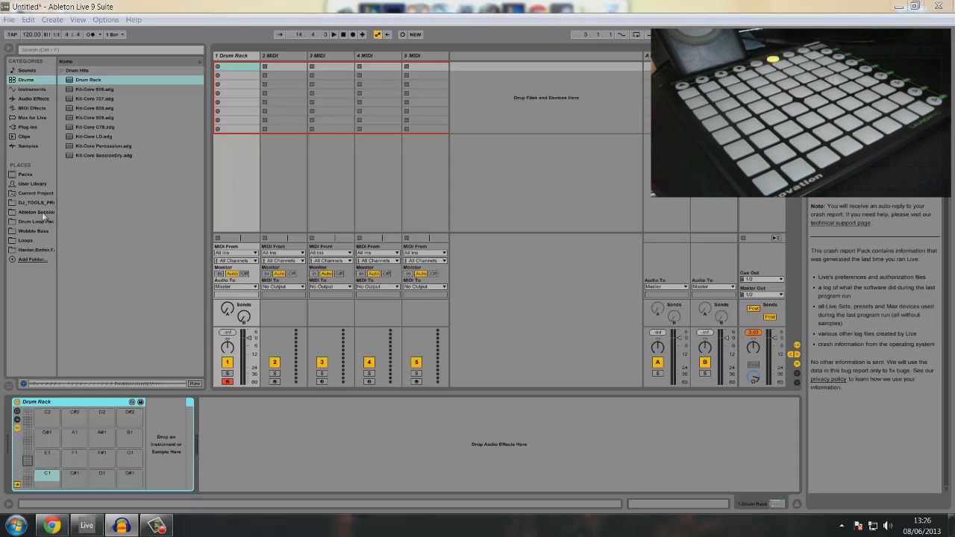
Load Warm Kick 10 from the Top Club Drums Kicks folder onto Drum Rack pad C1.
left_click(28, 240)
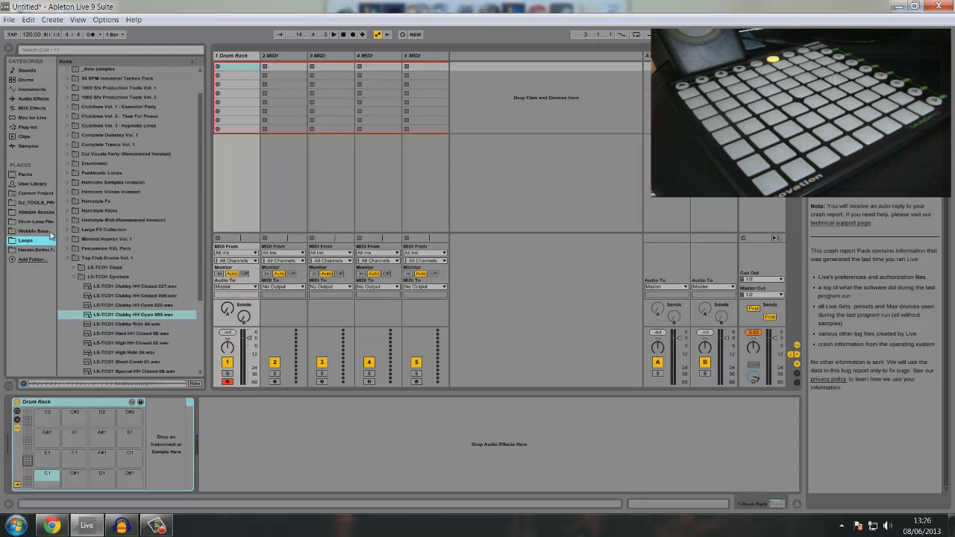
scroll(101, 263, "down", 3)
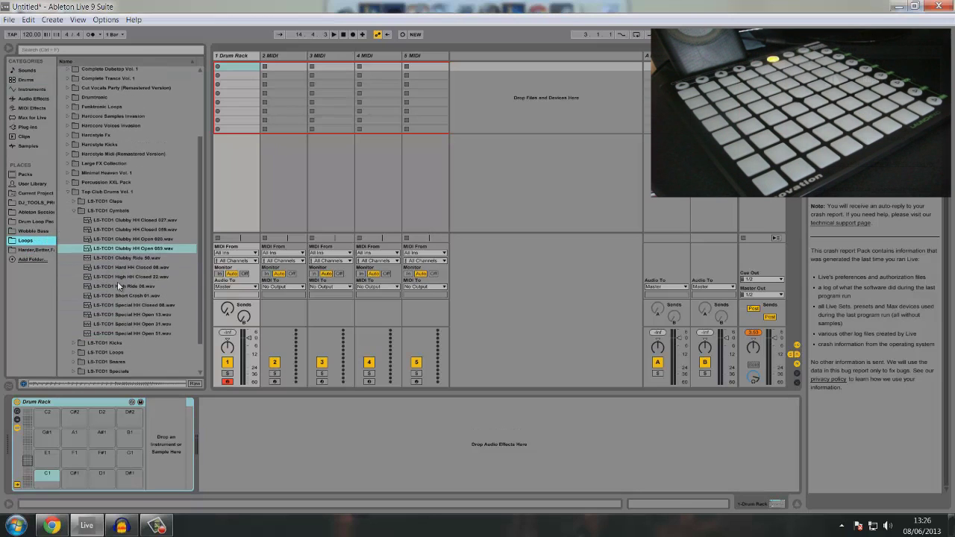
left_click(82, 211)
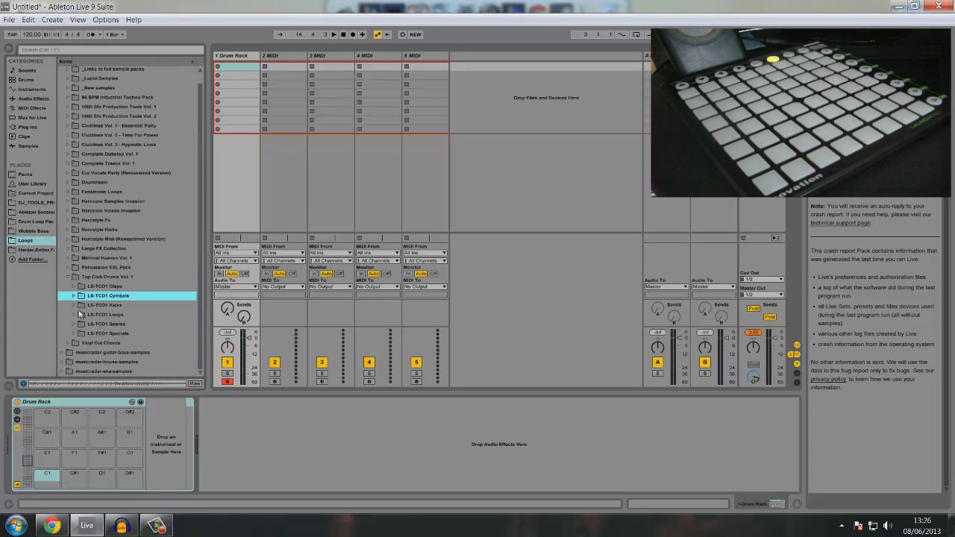
left_click(74, 305)
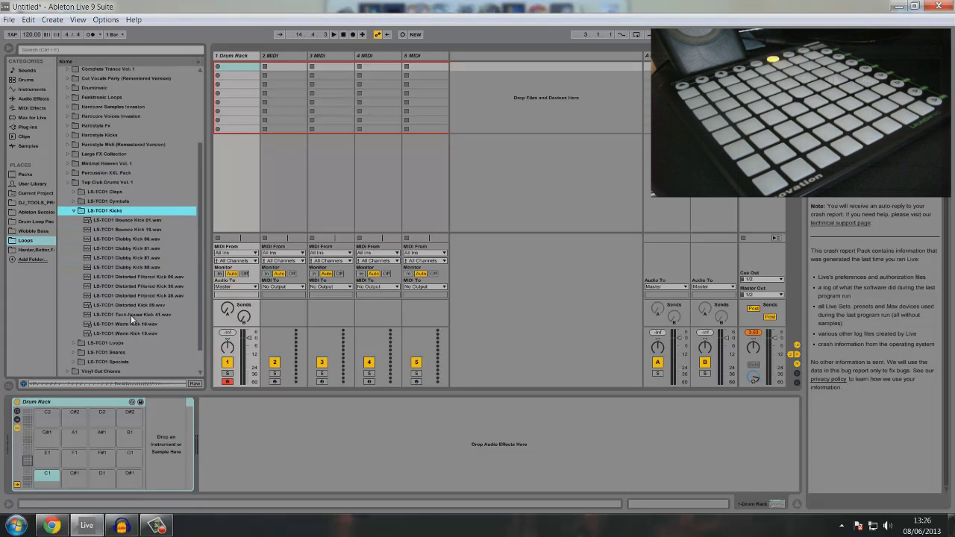
left_click(138, 325)
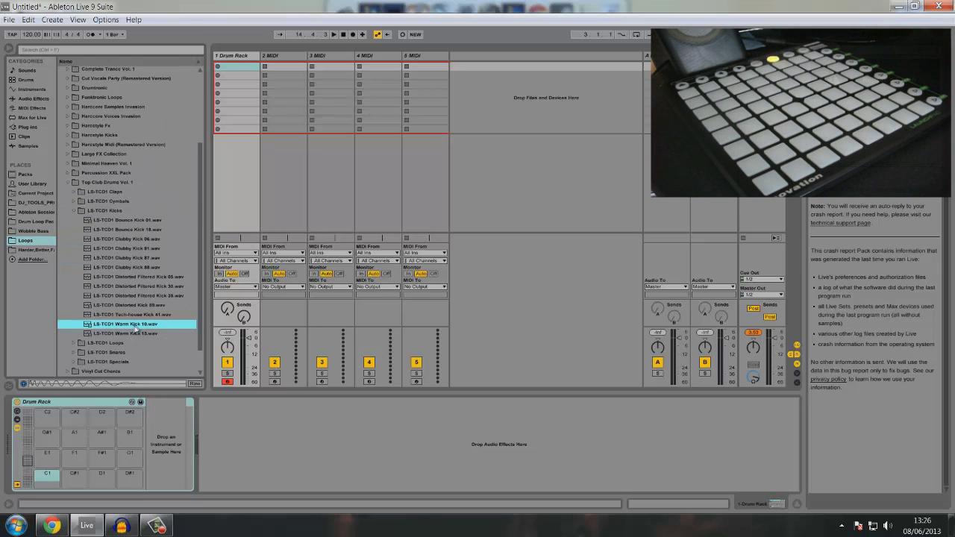
left_click_drag(141, 338, 49, 482)
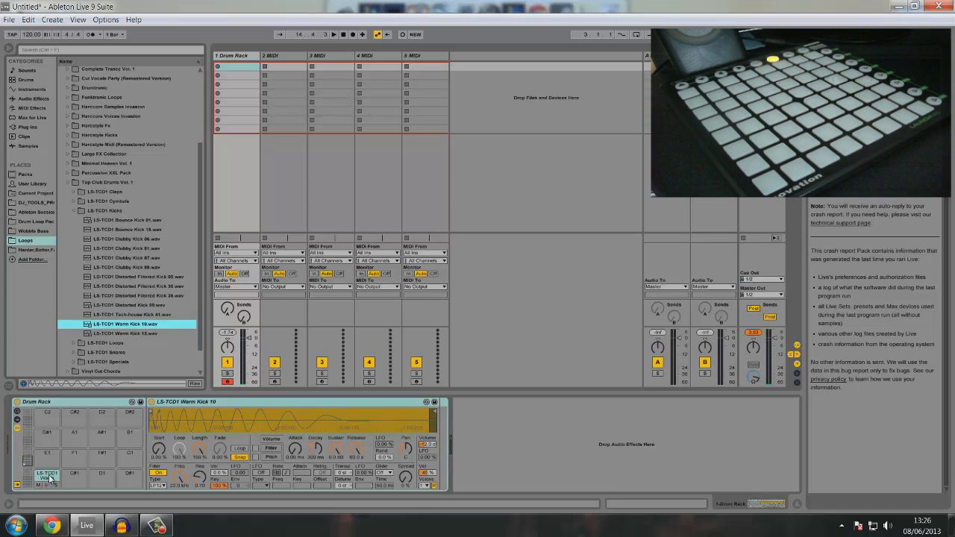
Load Clubby Snare 053 from the Snares folder onto pad C#1.
left_click(73, 210)
left_click(75, 326)
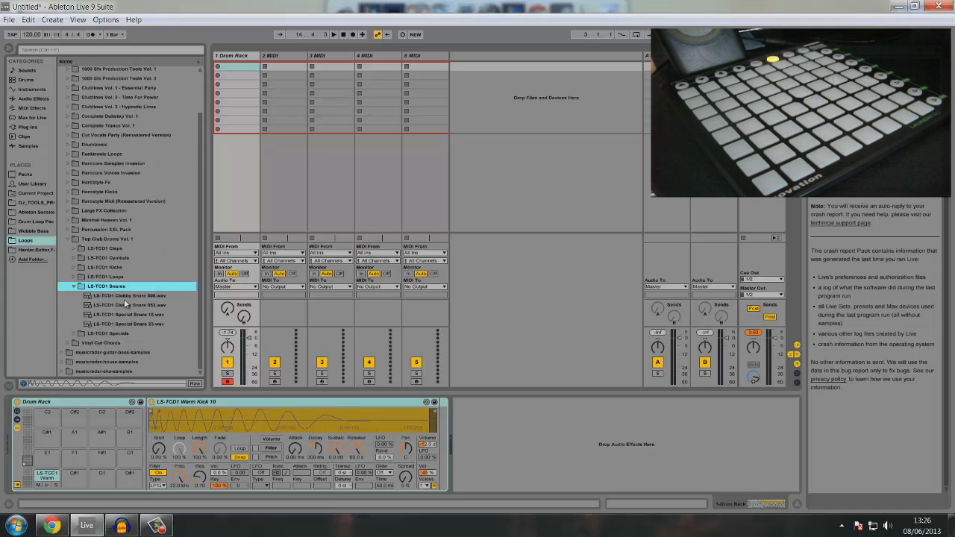
left_click(150, 297)
left_click(161, 307)
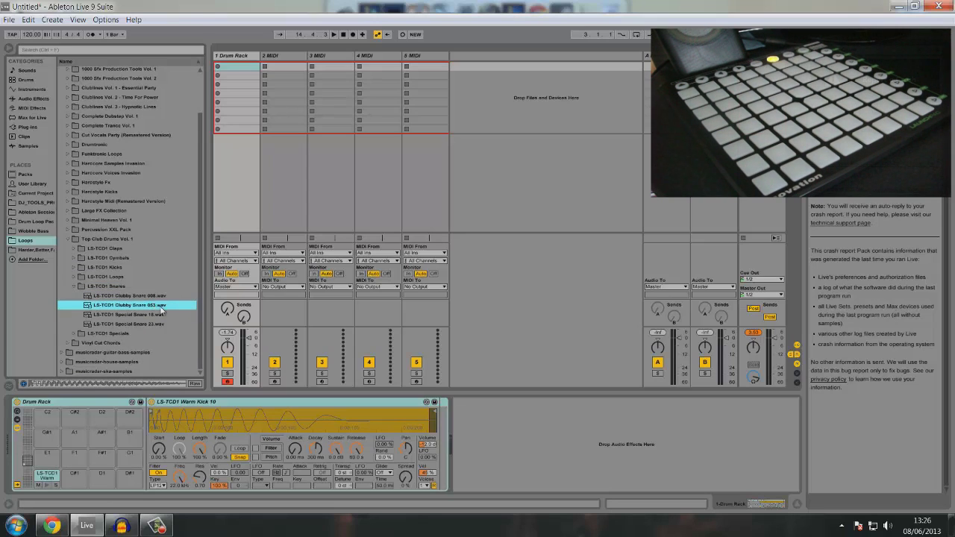
left_click_drag(163, 308, 80, 476)
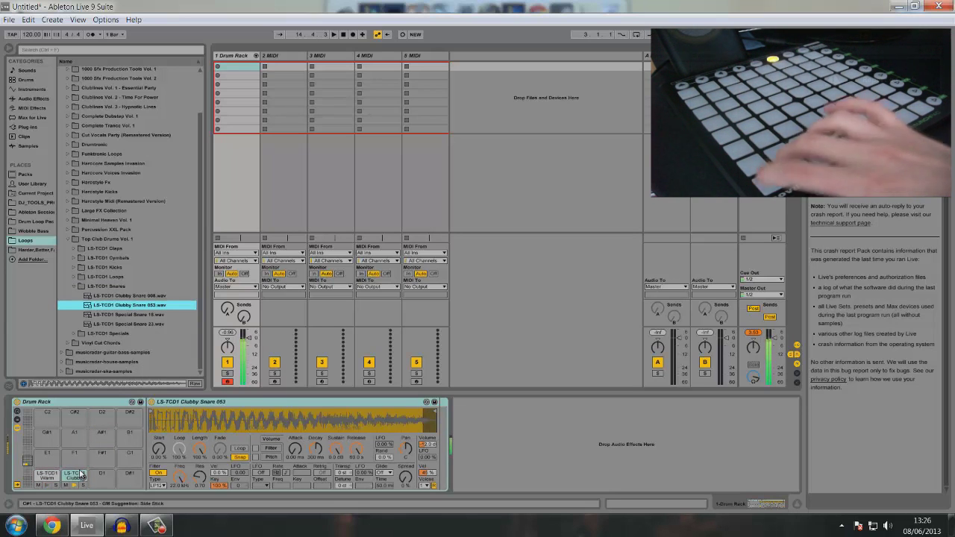
Load Clubby HH Closed 027 from the Cymbals folder onto pad E1.
left_click(74, 286)
left_click(76, 296)
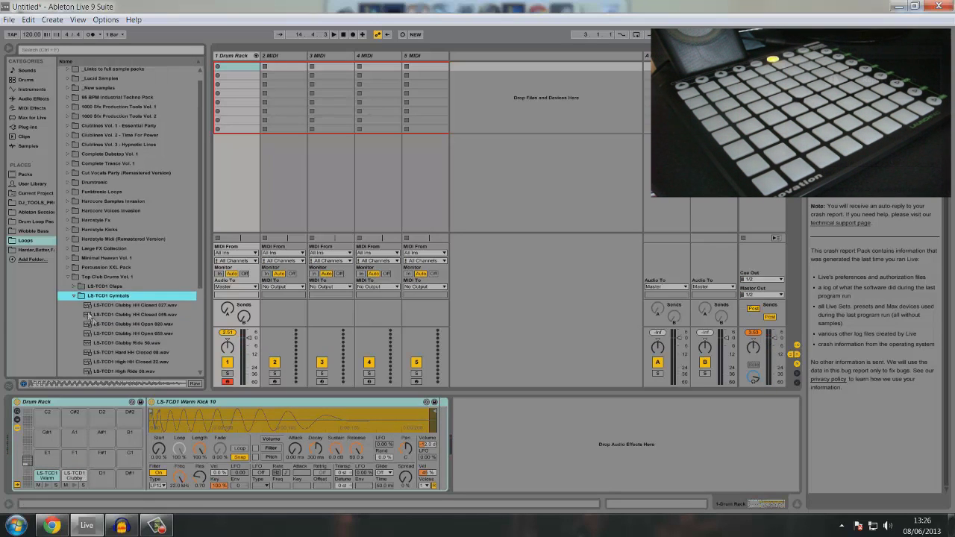
left_click(131, 306)
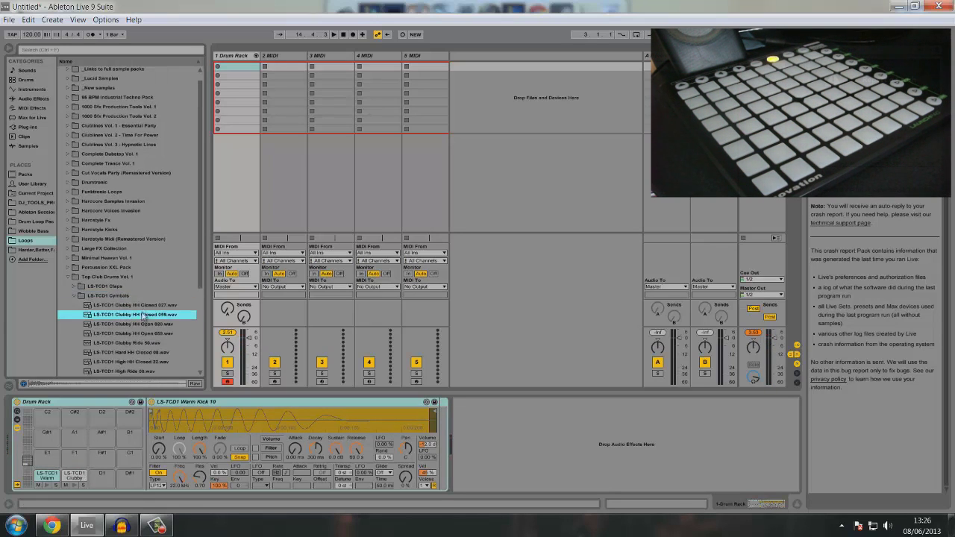
left_click_drag(156, 309, 46, 452)
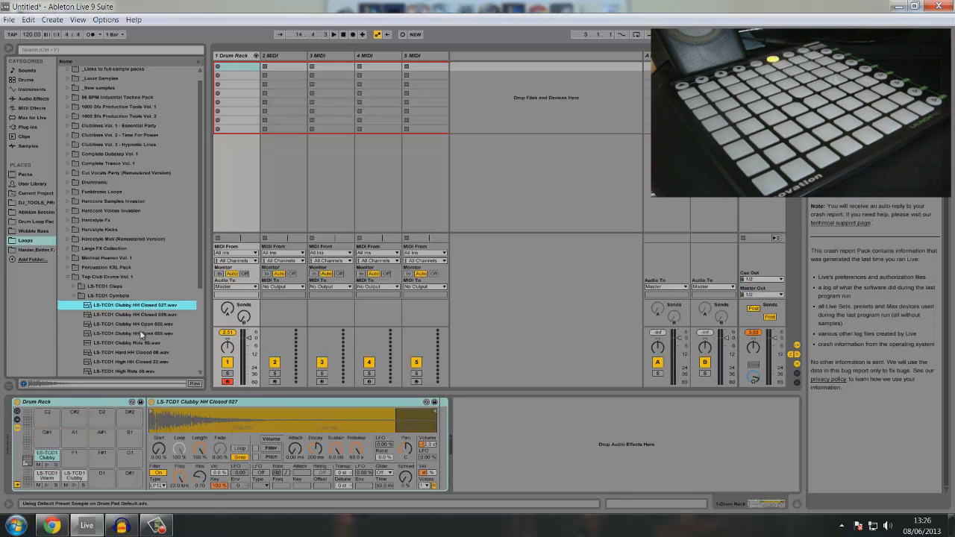
Load a Clubby HH Open sample onto pad F1.
left_click(146, 334)
left_click(146, 324)
left_click(145, 333)
left_click_drag(151, 341, 75, 456)
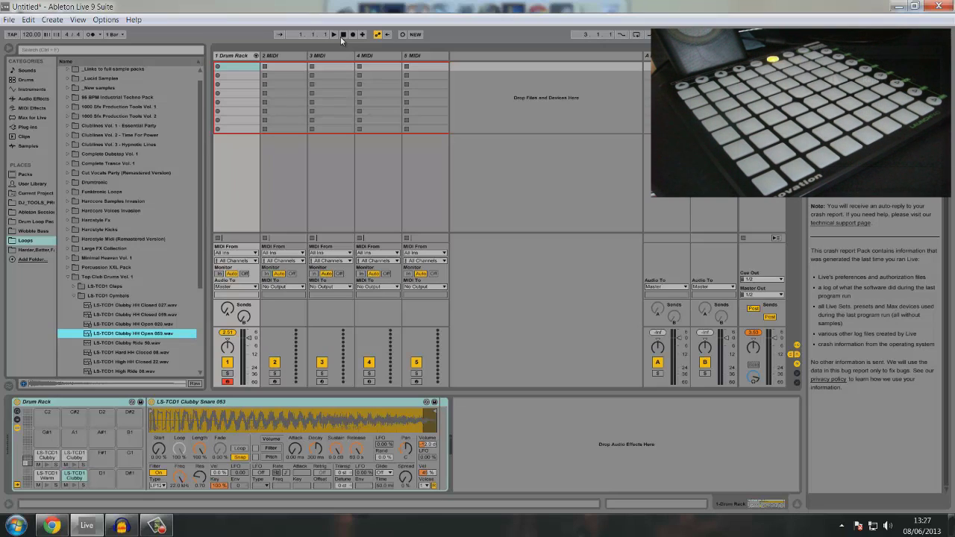
Set track 2's MIDI From to 1-Drum Rack.
left_click(277, 254)
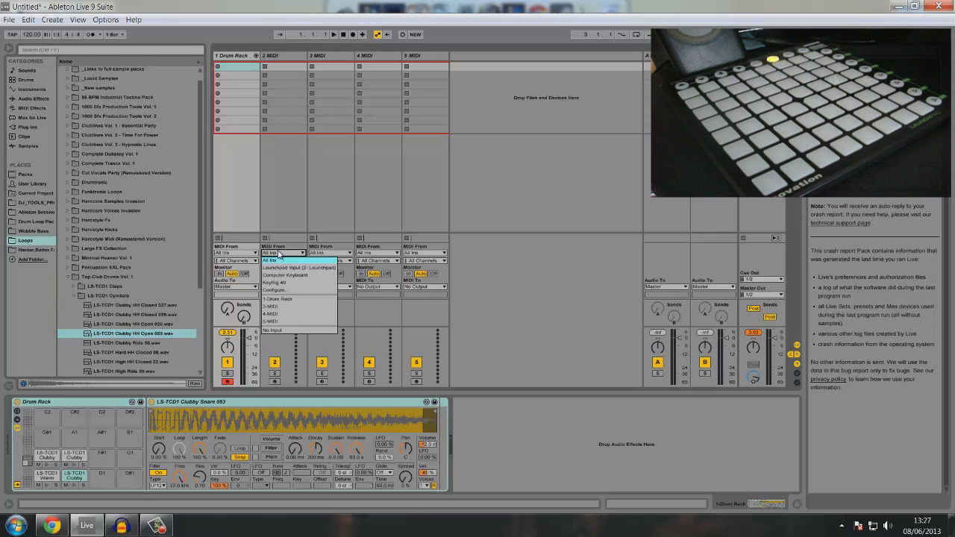
left_click(291, 298)
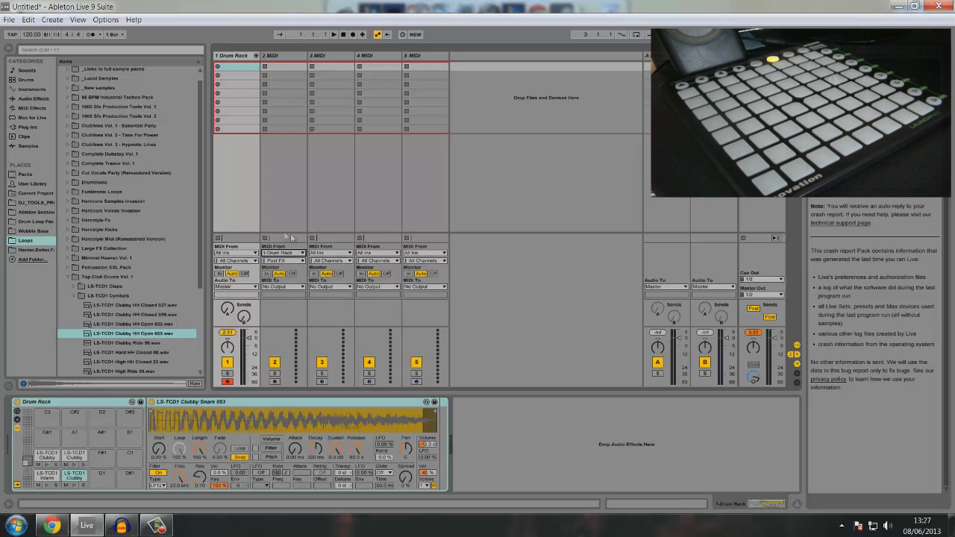
left_click(77, 20)
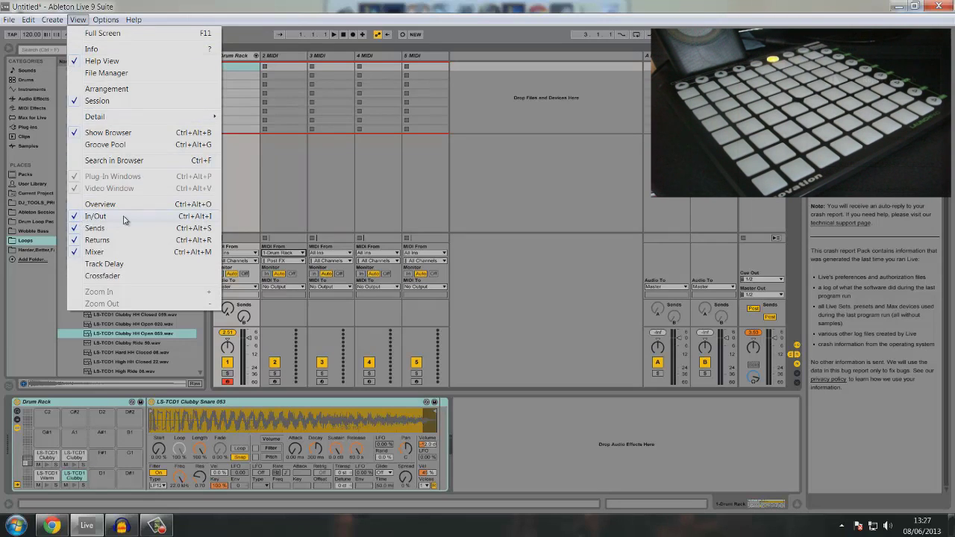
left_click(244, 203)
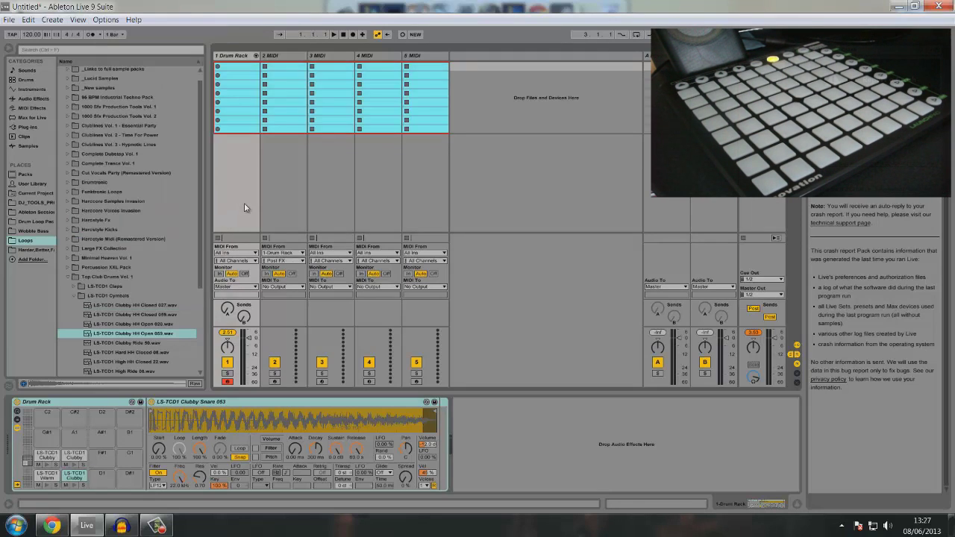
left_click(293, 224)
Route track 2's MIDI to Launchpad Output and set its Monitor to In.
left_click(291, 56)
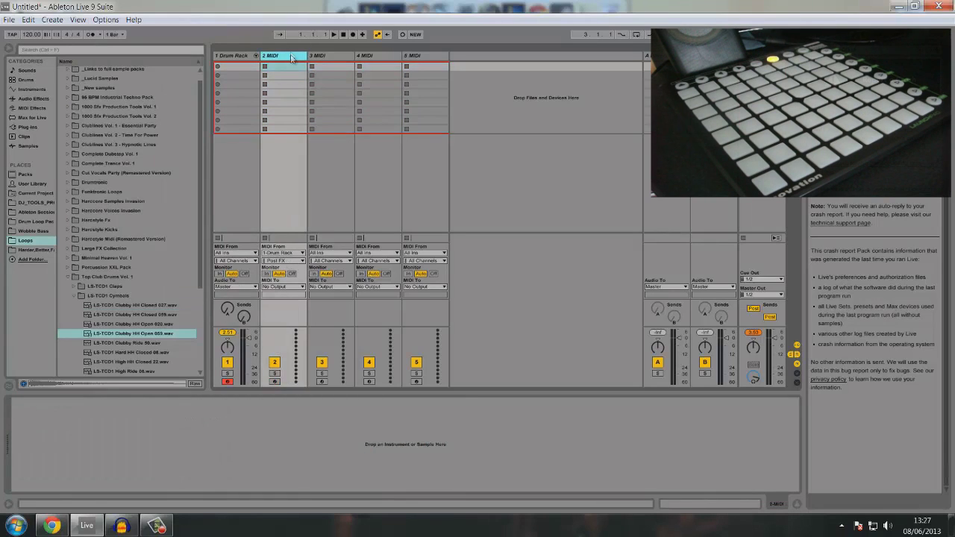
left_click(297, 287)
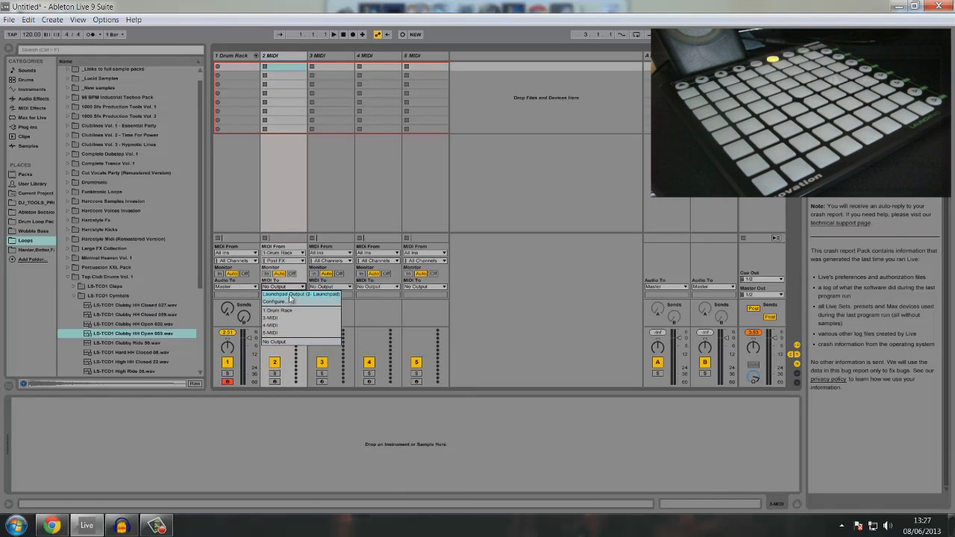
left_click(289, 296)
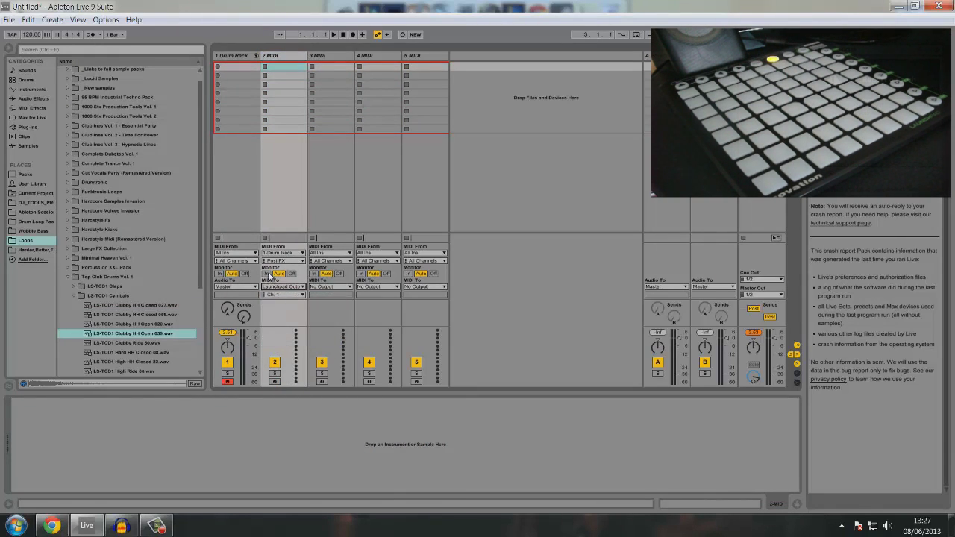
left_click(266, 274)
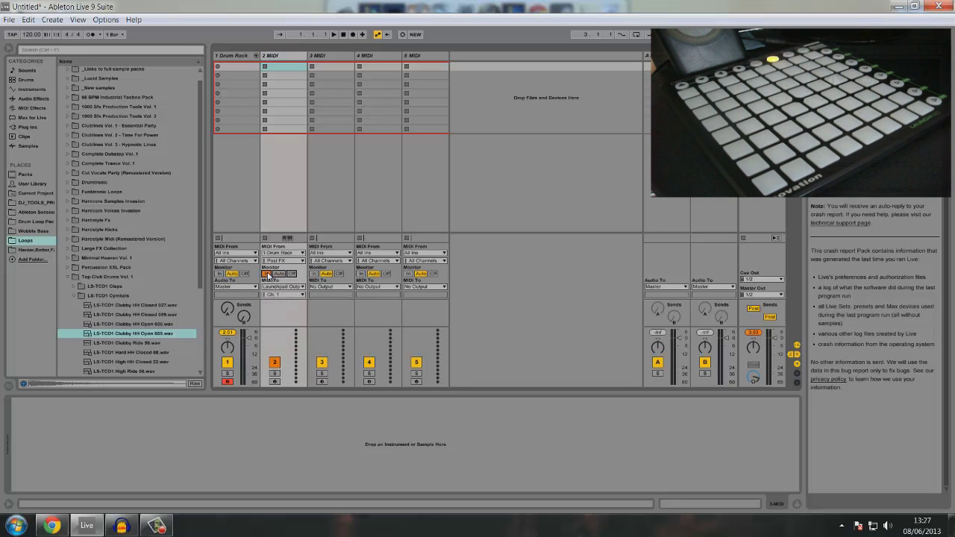
Rename track 3 to 'Metronome'.
left_click(327, 56)
right_click(327, 57)
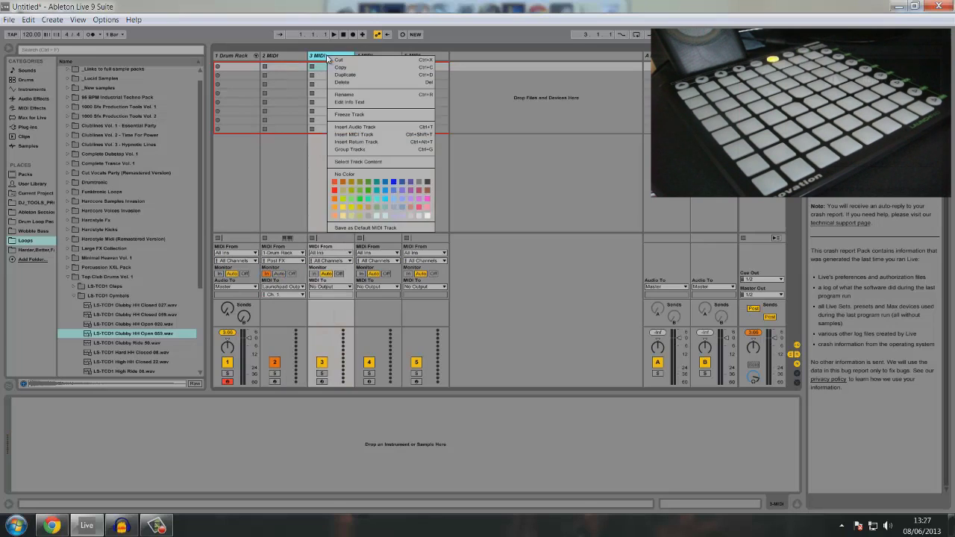
left_click(364, 95)
type("Metron")
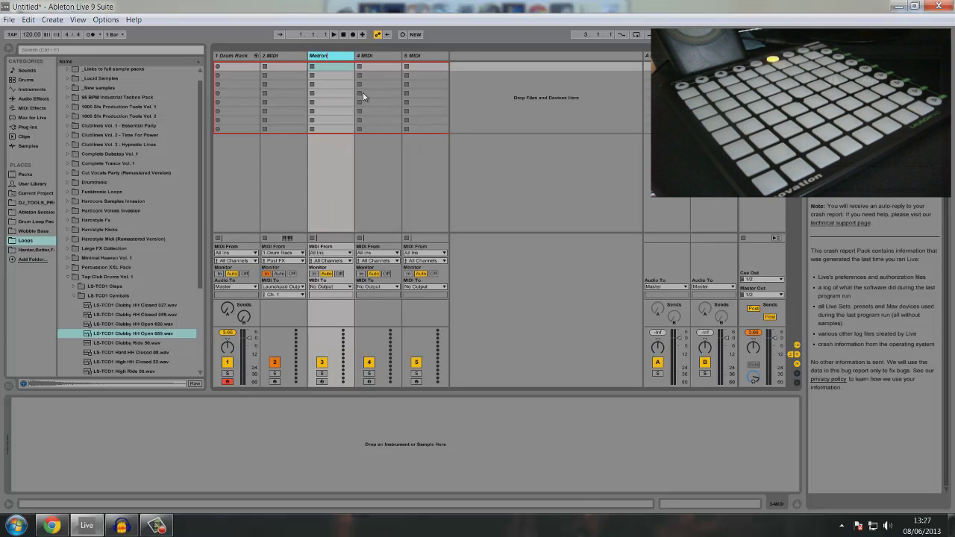
type("ome")
key("Return")
Create a Metronome MIDI clip with one-beat notes C6, C#6, D6 and D#6.
double_click(331, 66)
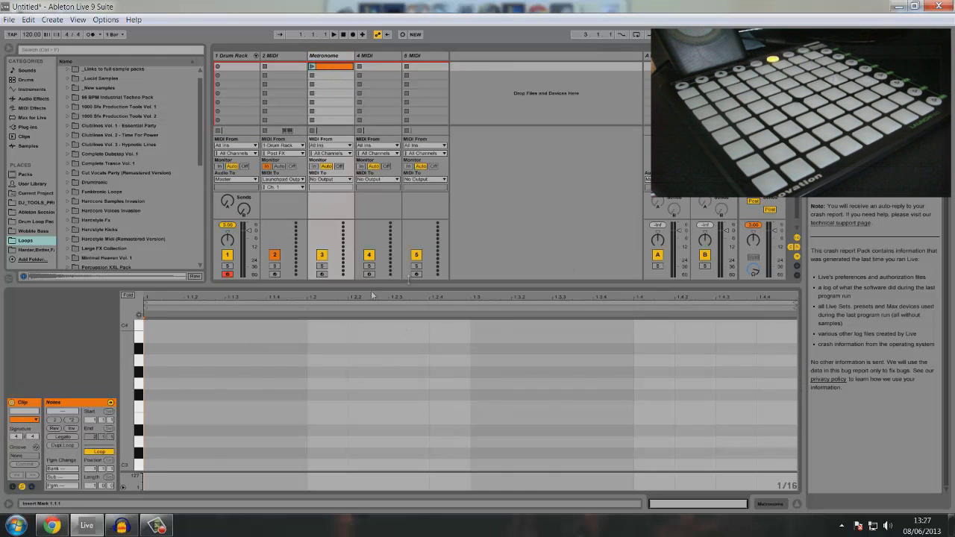
scroll(293, 361, "up", 5)
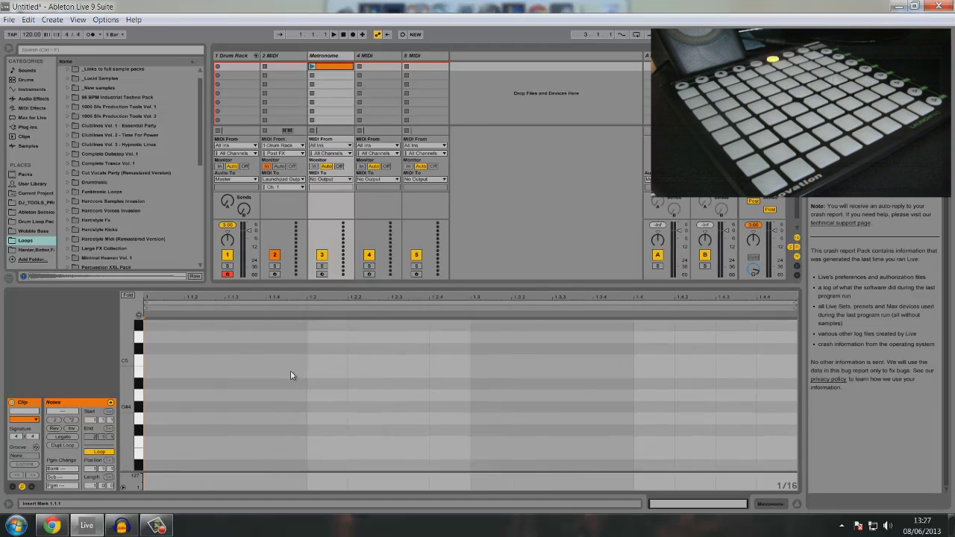
scroll(290, 376, "up", 5)
double_click(163, 360)
left_click_drag(184, 361, 634, 337)
double_click(340, 348)
double_click(493, 337)
left_click(597, 337)
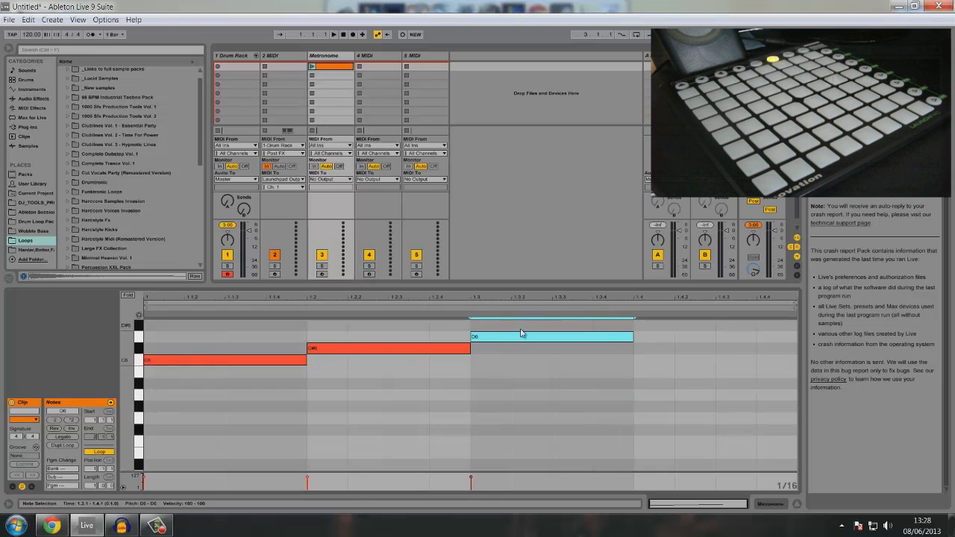
double_click(657, 326)
left_click_drag(706, 323, 797, 324)
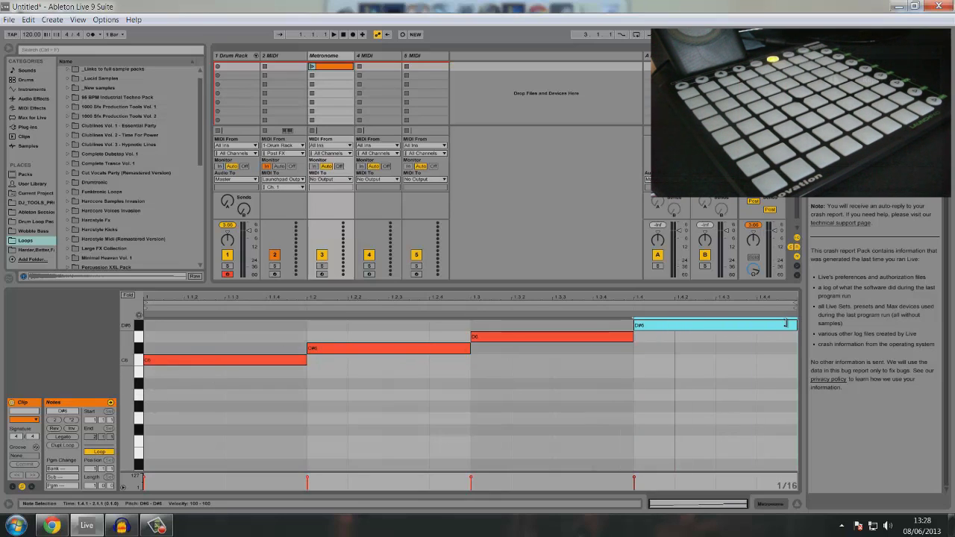
Send Metronome's MIDI to Launchpad Output, Ch. 1, and launch the clip.
left_click(330, 181)
left_click(330, 197)
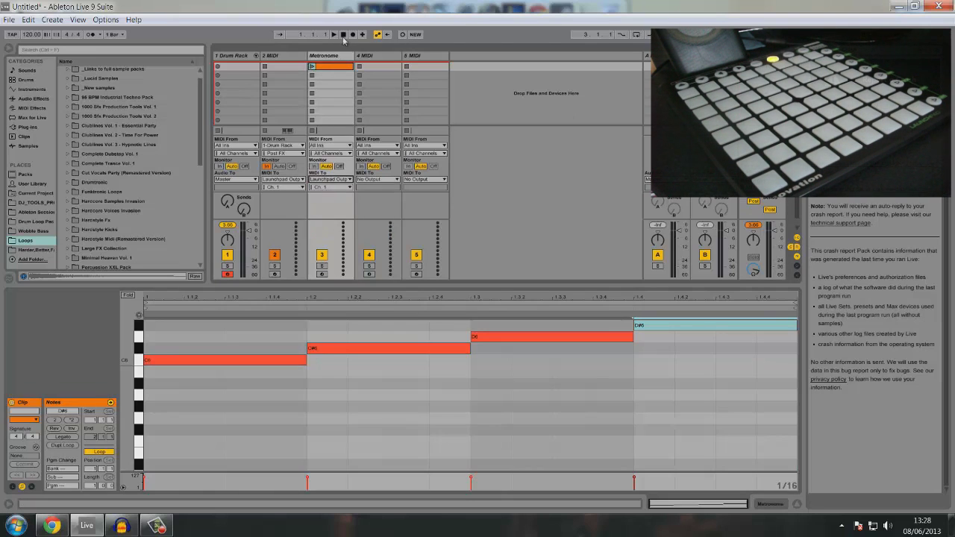
left_click(312, 67)
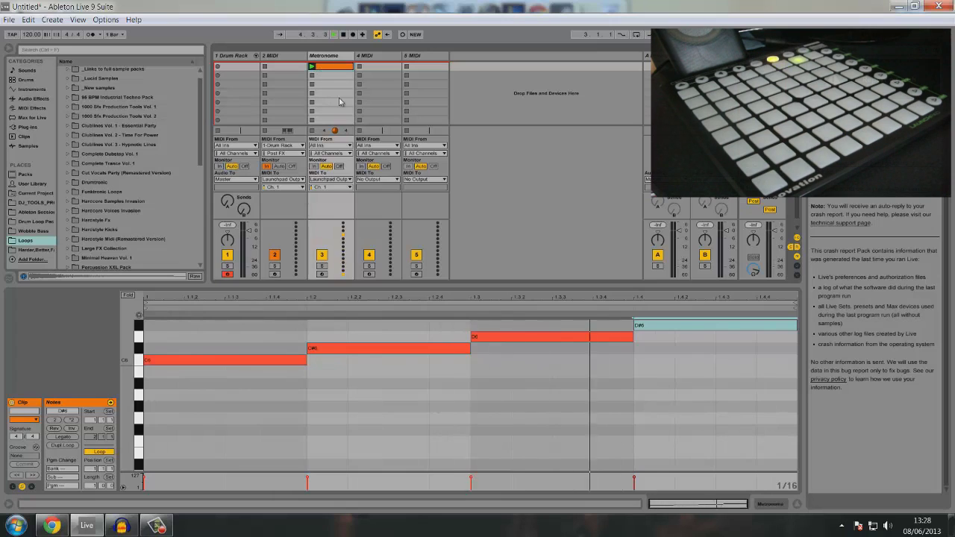
Load the Acid Bass preset from Sounds > Bass onto track 4 and create a clip in its first slot.
left_click(376, 66)
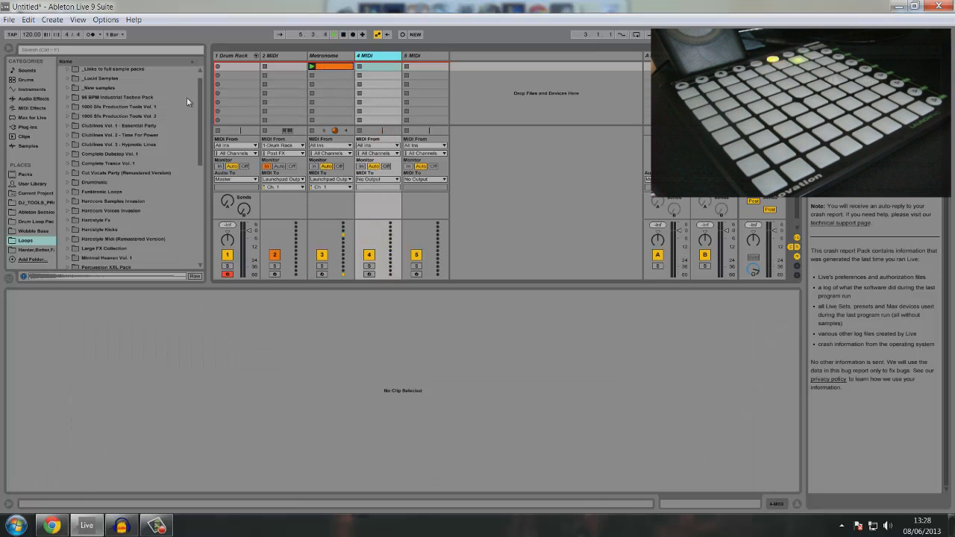
left_click(24, 71)
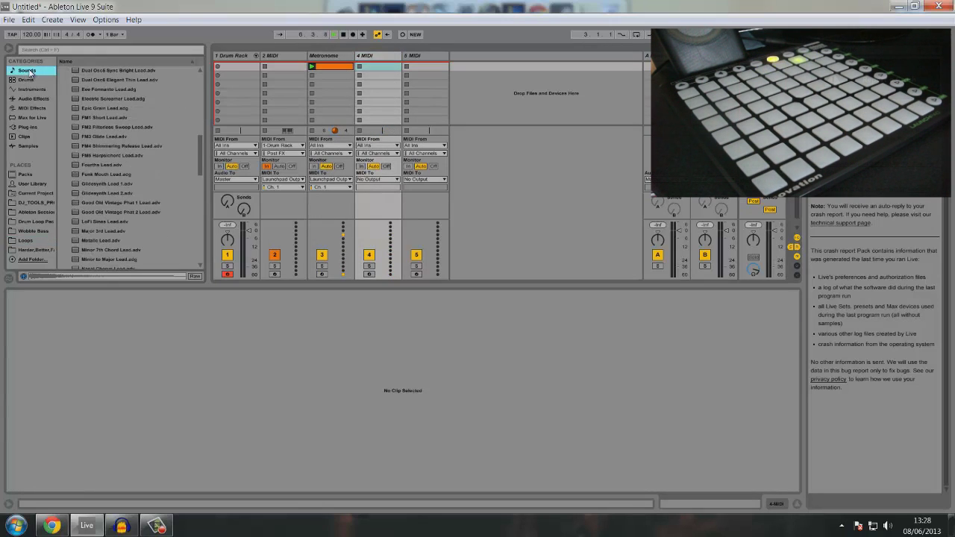
scroll(120, 105, "up", 10)
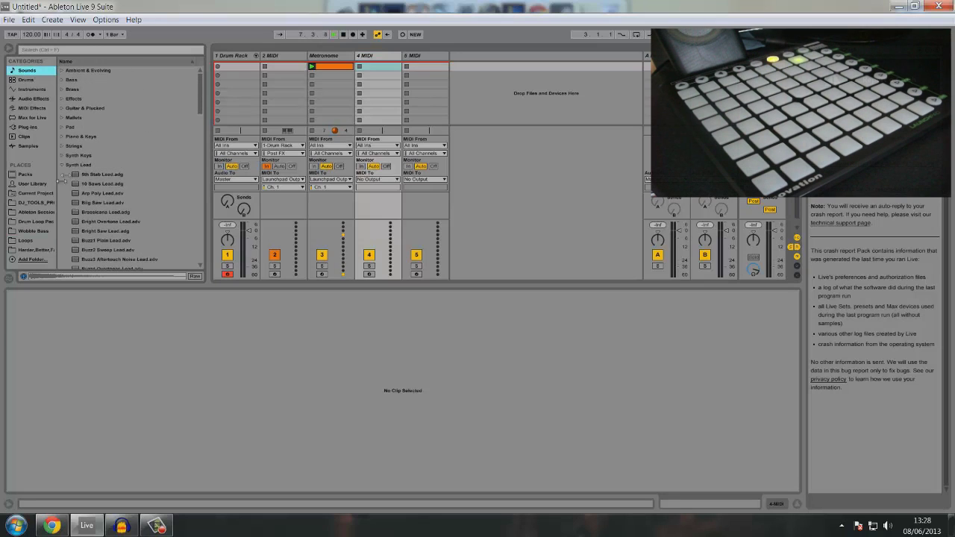
left_click(62, 165)
left_click(62, 79)
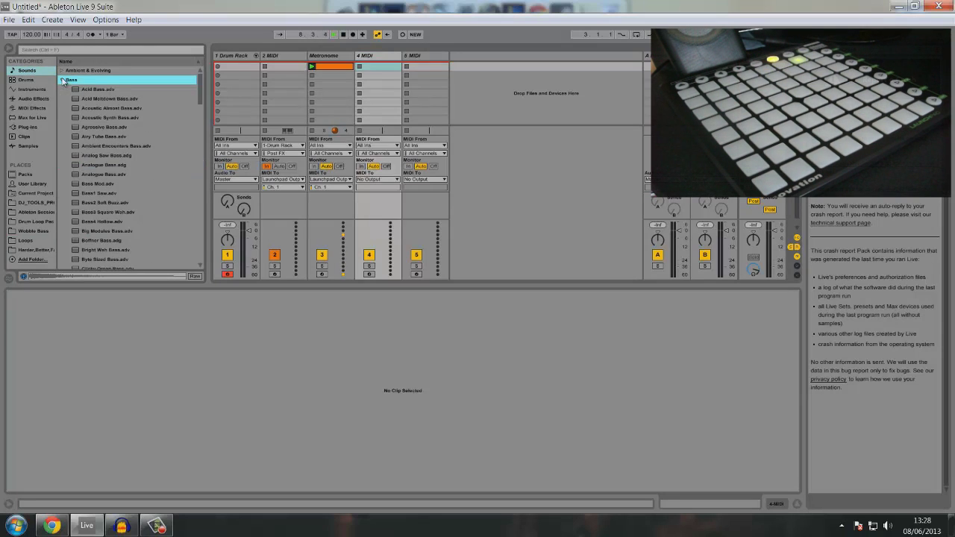
left_click(103, 90)
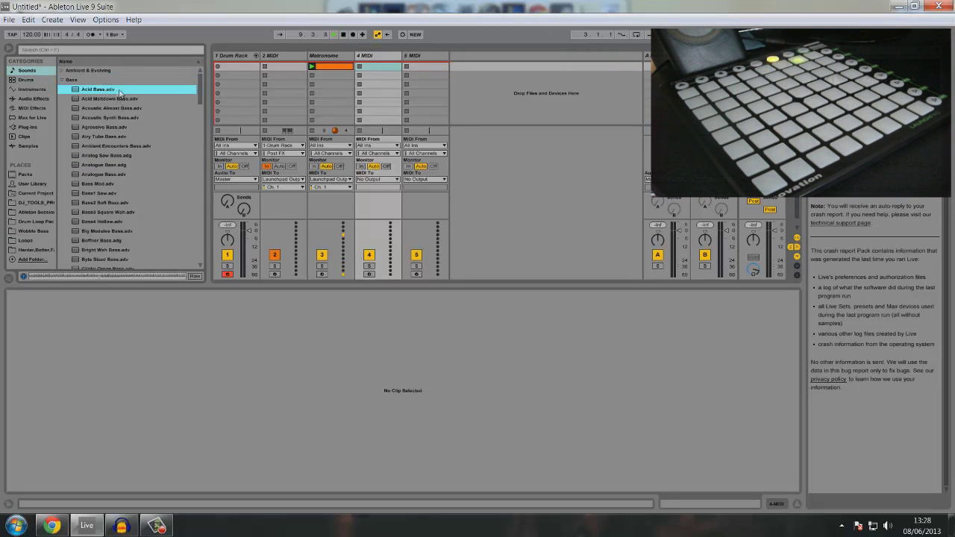
left_click_drag(103, 90, 367, 57)
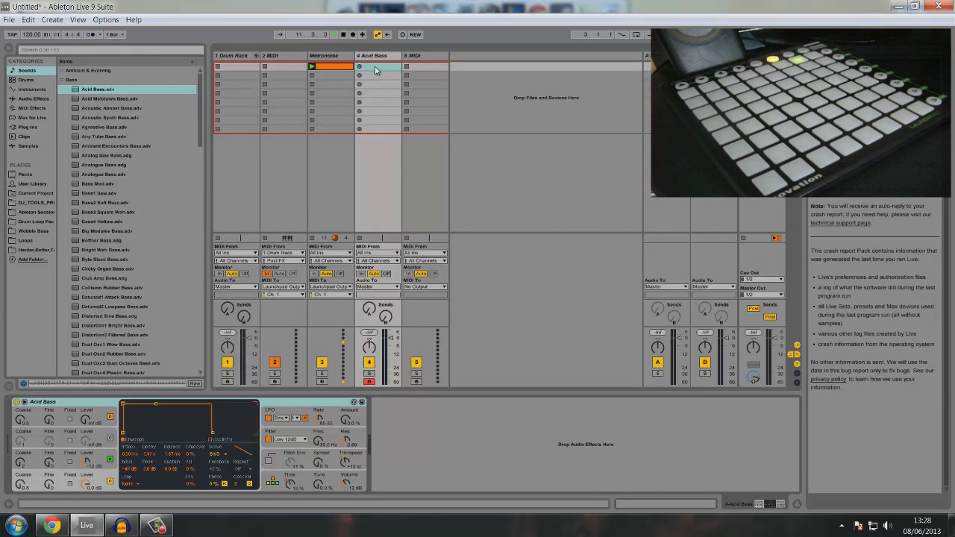
double_click(376, 67)
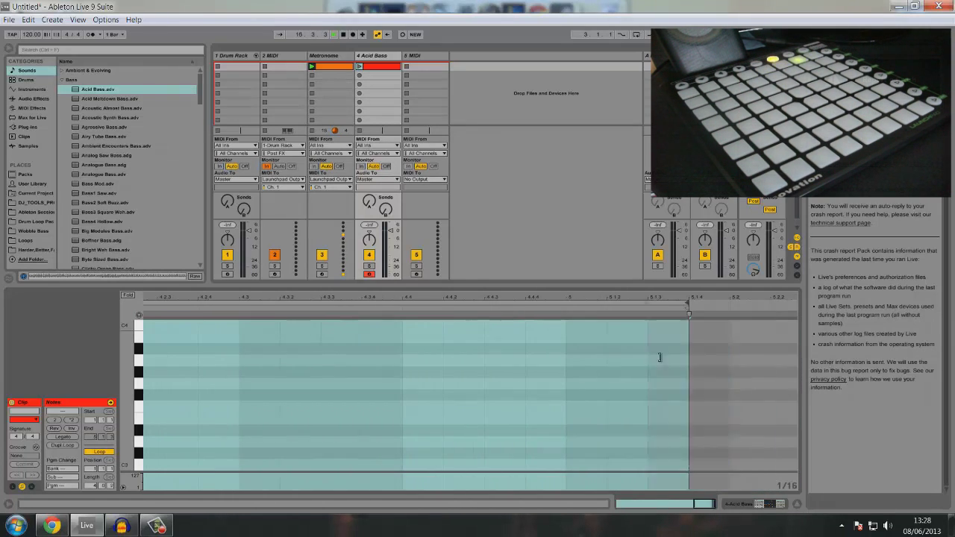
left_click(415, 56)
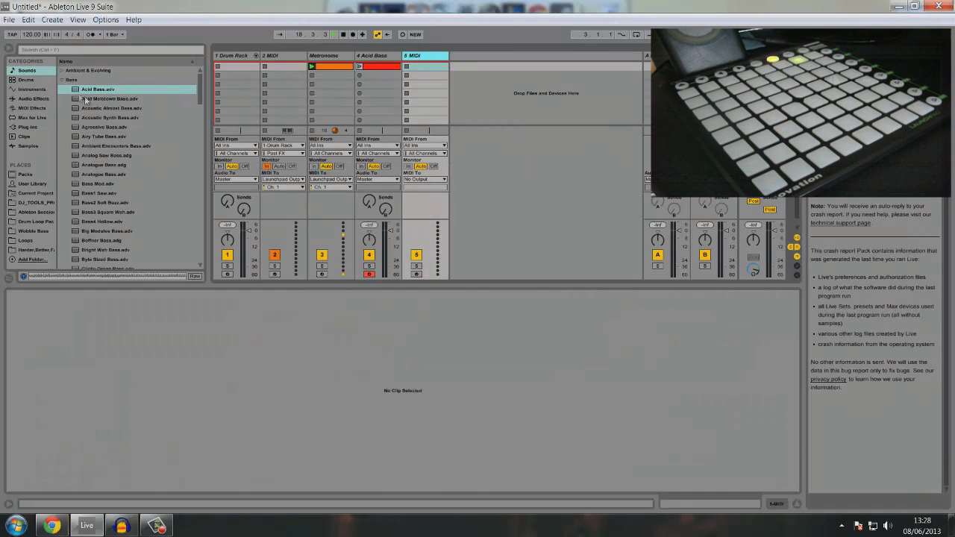
Load the Bright Brass preset from the Brass folder onto track 5 and create a clip in slot 1.
left_click(63, 80)
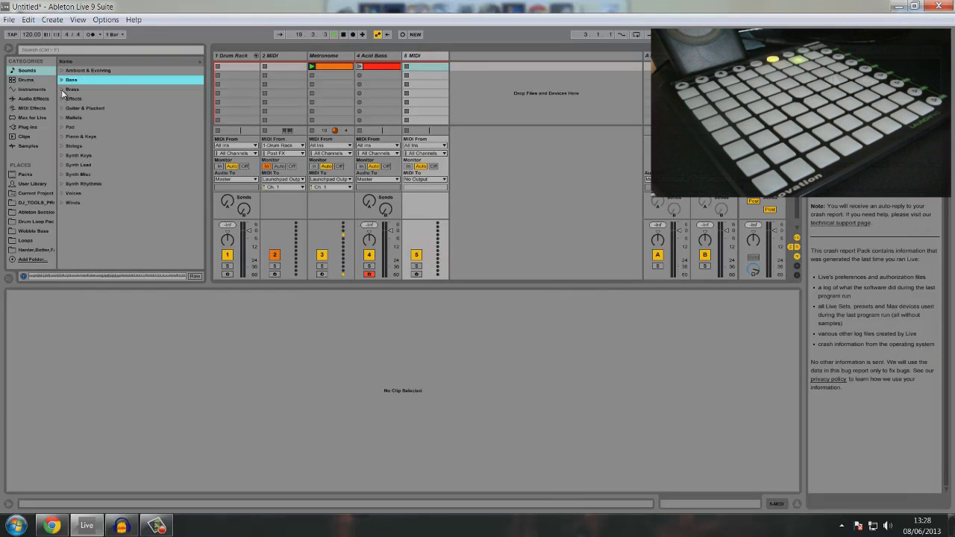
left_click(62, 90)
left_click(89, 99)
left_click(104, 109)
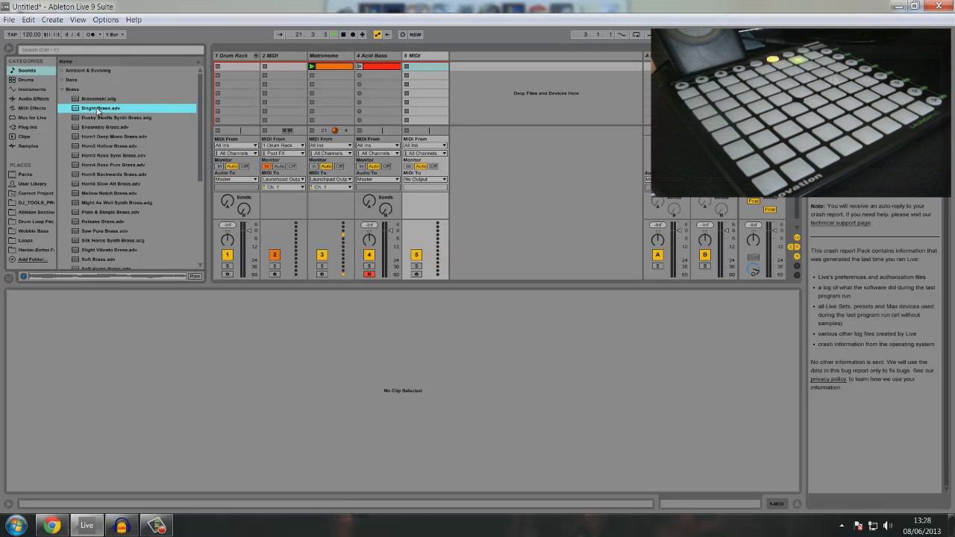
left_click_drag(186, 109, 413, 69)
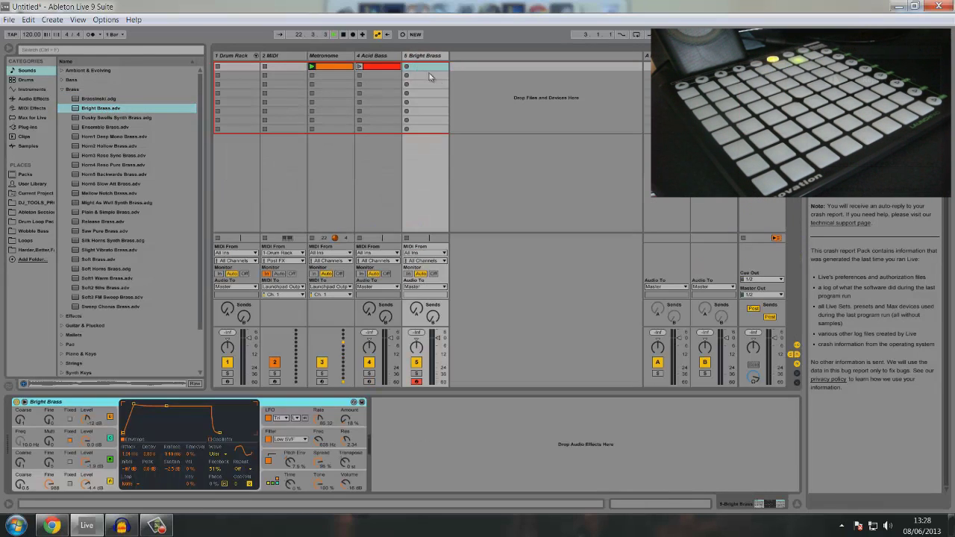
double_click(423, 67)
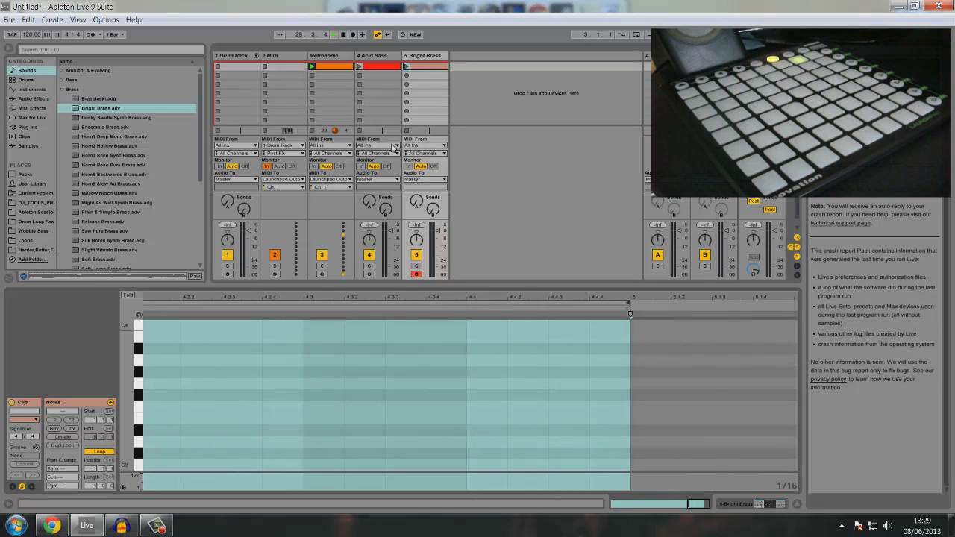
Choose KeyRig 49 as track 4's MIDI From, then check track 5's MIDI input list.
left_click(393, 145)
left_click(393, 146)
left_click(392, 146)
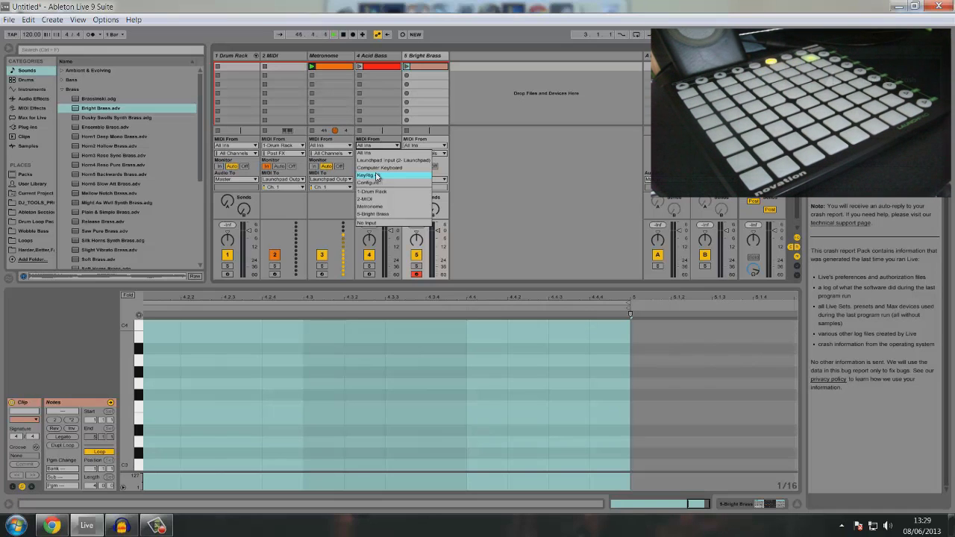
left_click(377, 176)
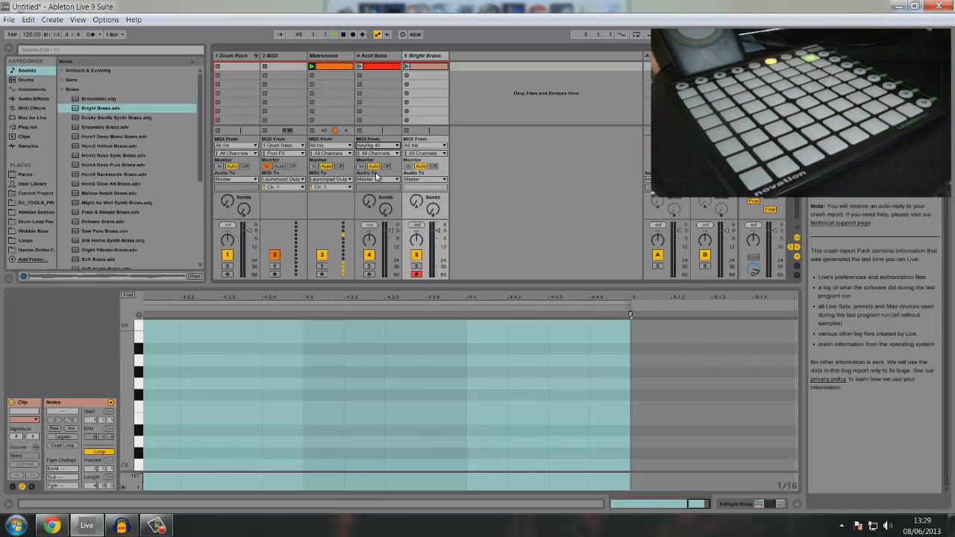
left_click(444, 145)
left_click(436, 183)
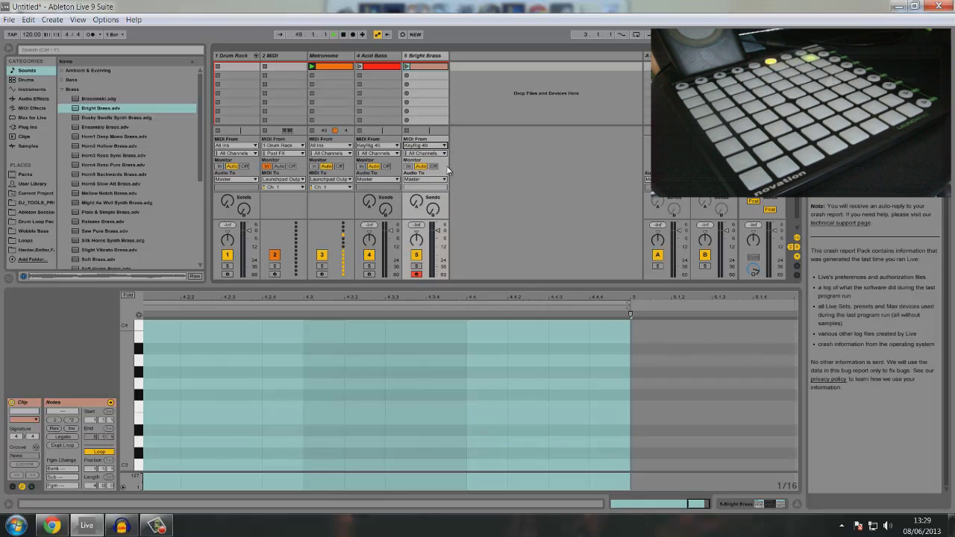
Create a MIDI clip on the Drum Rack track with its loop ending at bar 5.
left_click(226, 66)
double_click(227, 66)
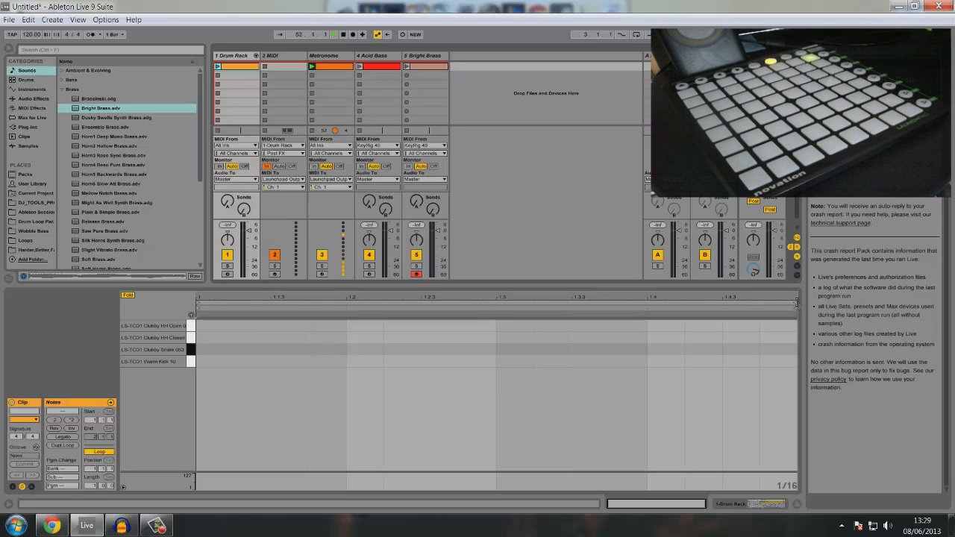
left_click_drag(796, 303, 952, 297)
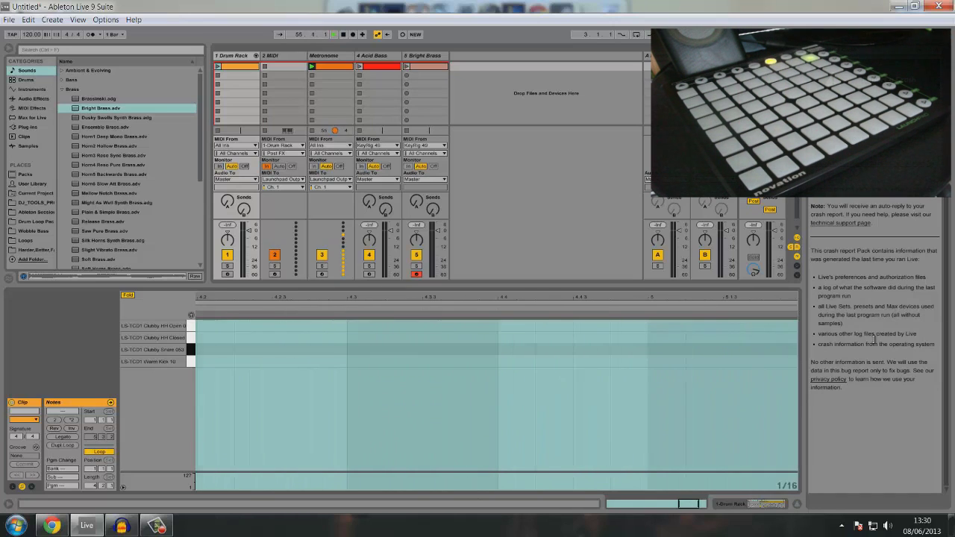
left_click_drag(874, 340, 602, 324)
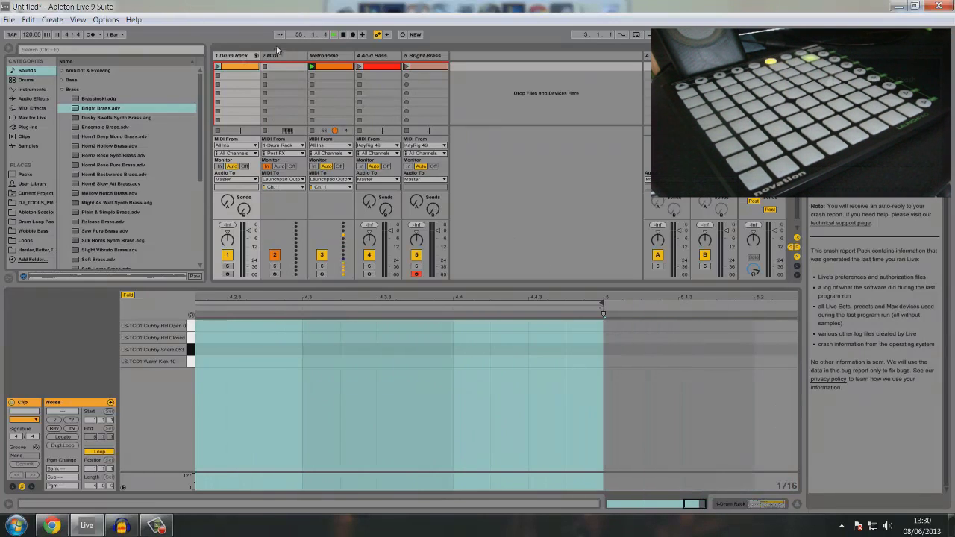
Arm the Drum Rack track for recording.
left_click(233, 59)
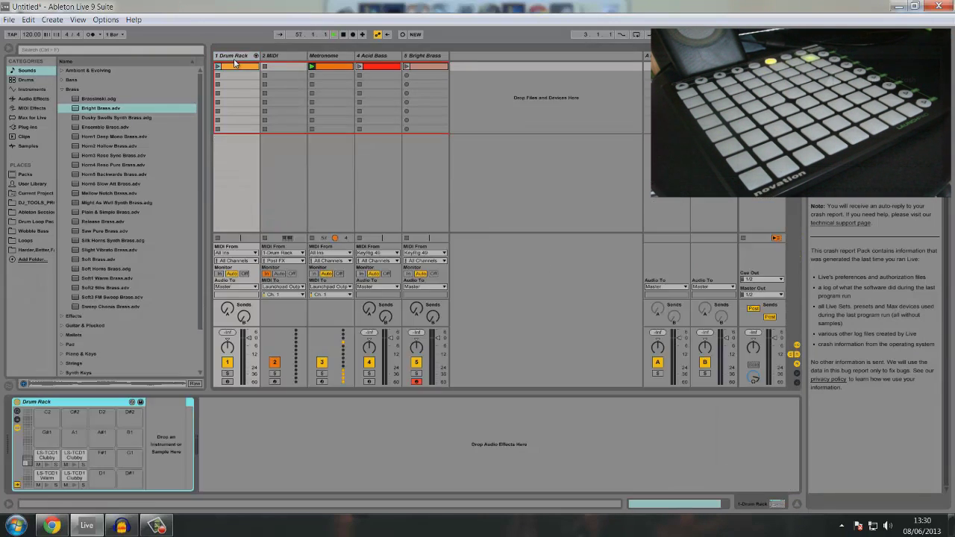
left_click(239, 58)
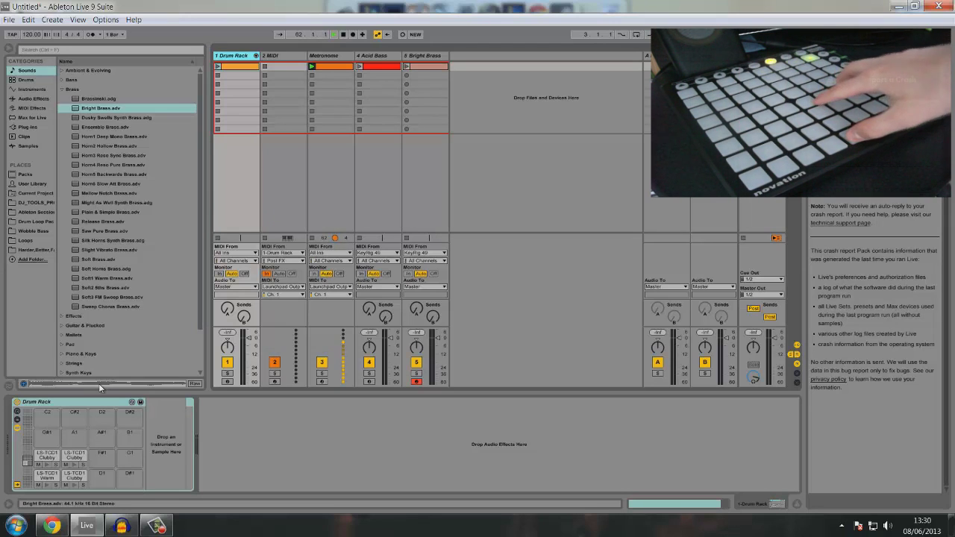
left_click(227, 381)
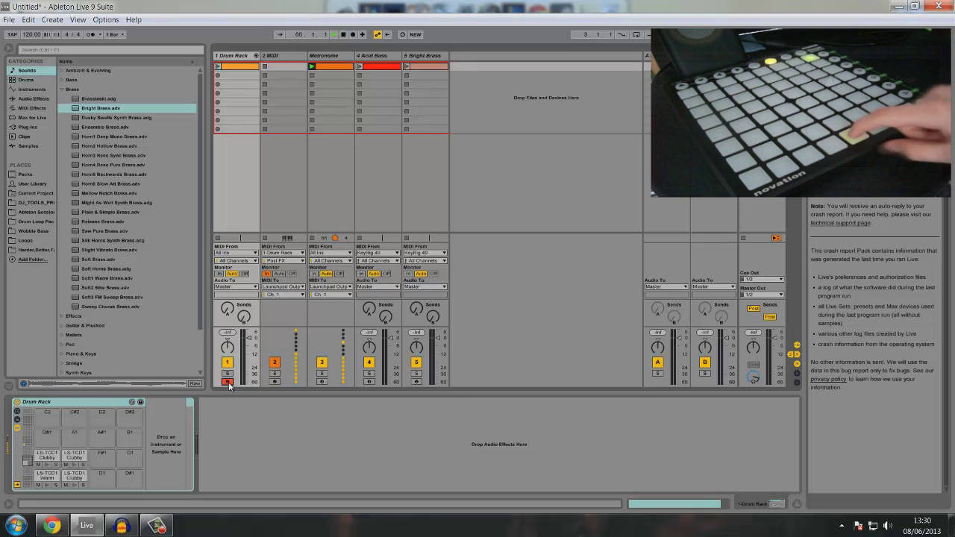
left_click(27, 446)
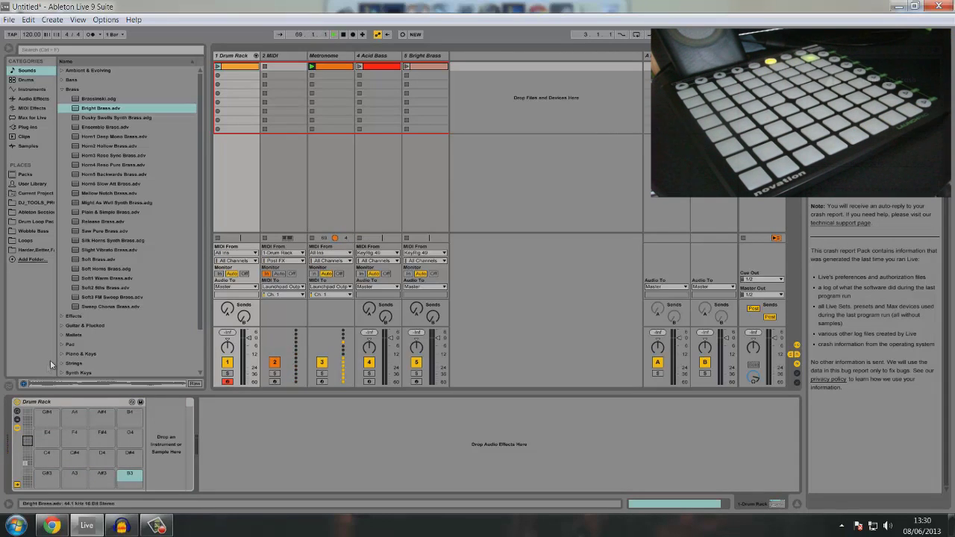
left_click(30, 249)
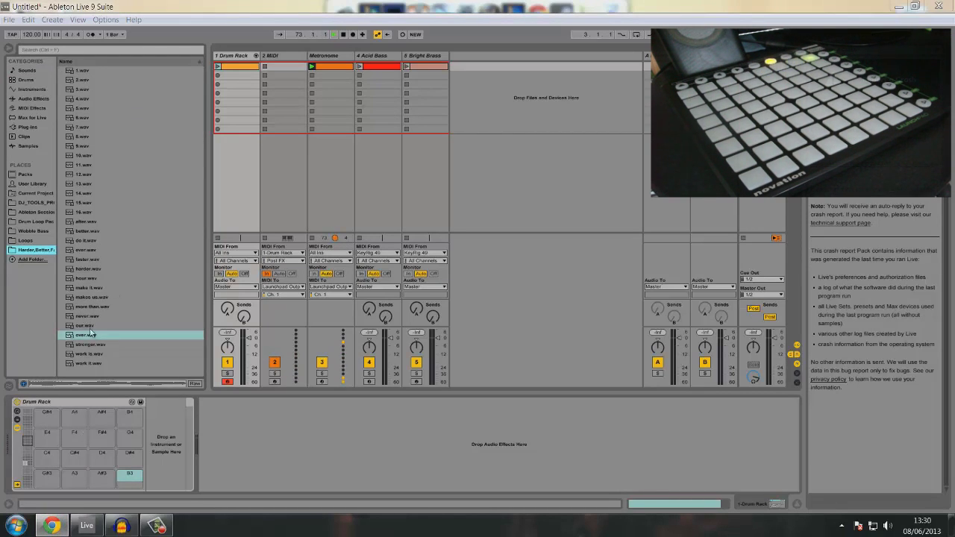
key("Down")
key("Down")
key("Down")
key("Return")
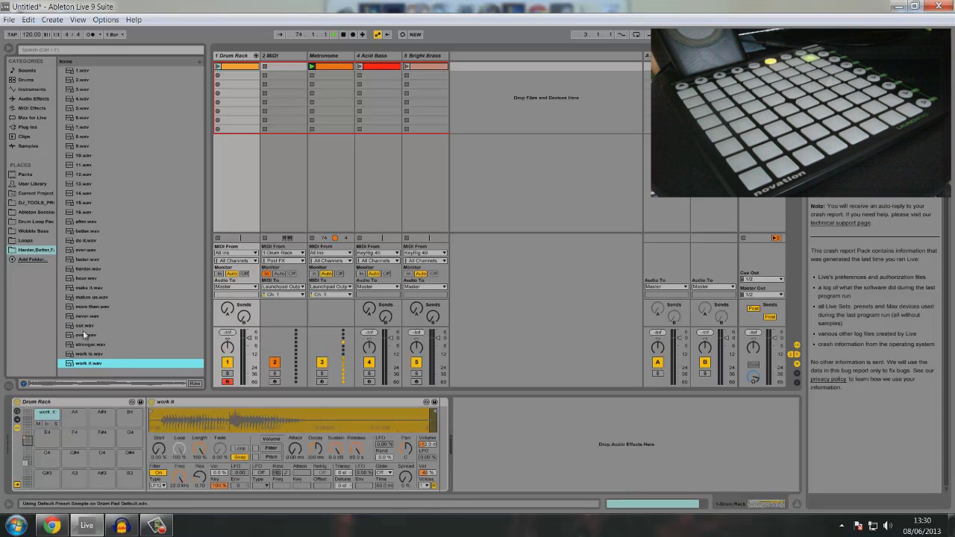
double_click(84, 269)
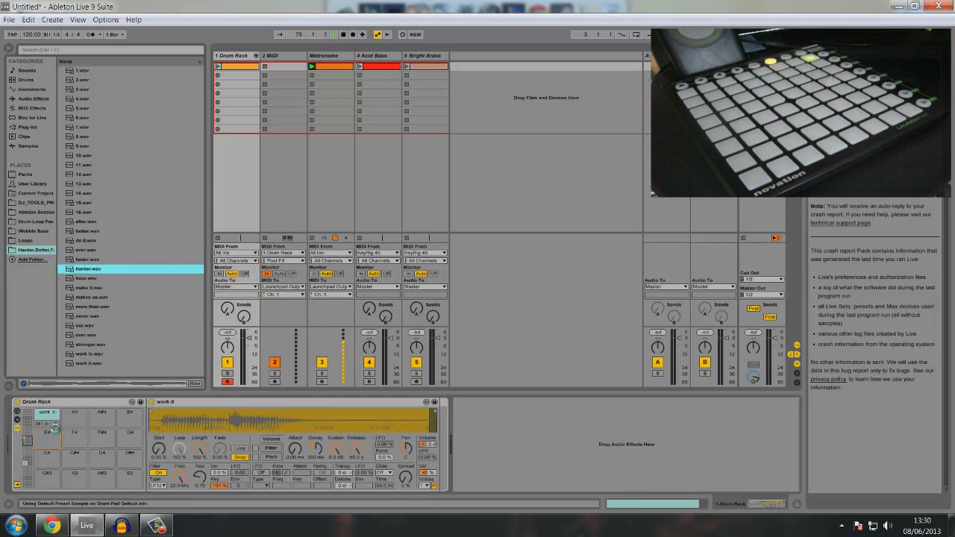
left_click(88, 288)
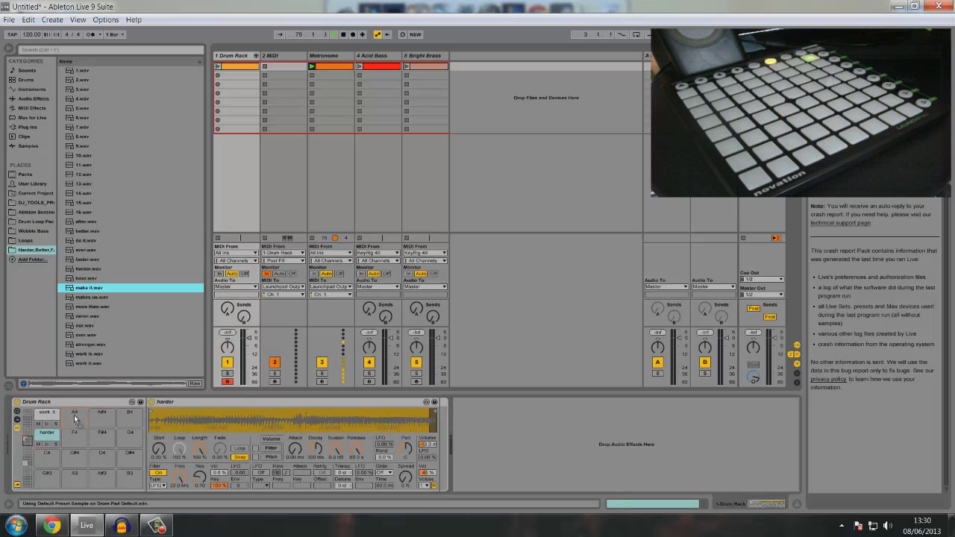
left_click(88, 231)
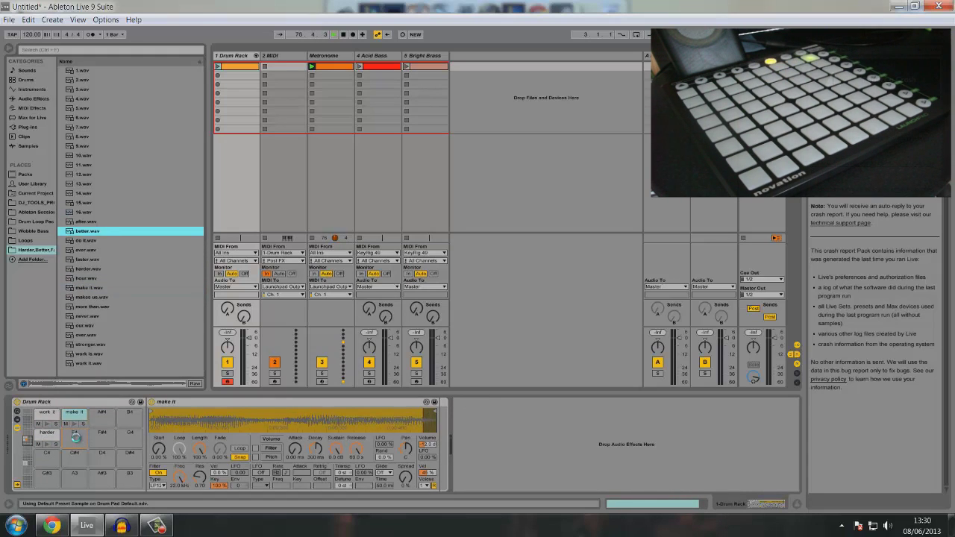
left_click_drag(75, 437, 76, 437)
left_click_drag(88, 241, 102, 412)
left_click_drag(88, 259, 101, 435)
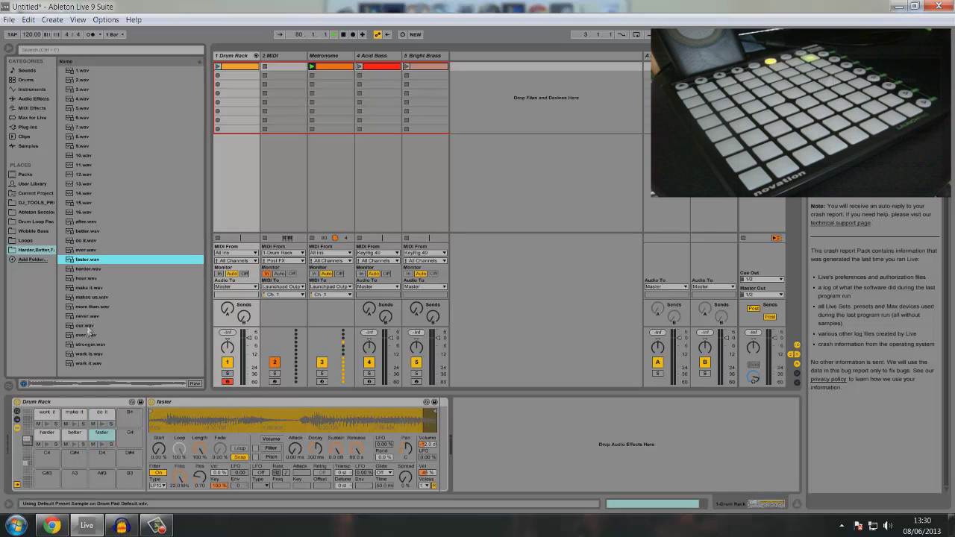
left_click_drag(85, 299, 129, 417)
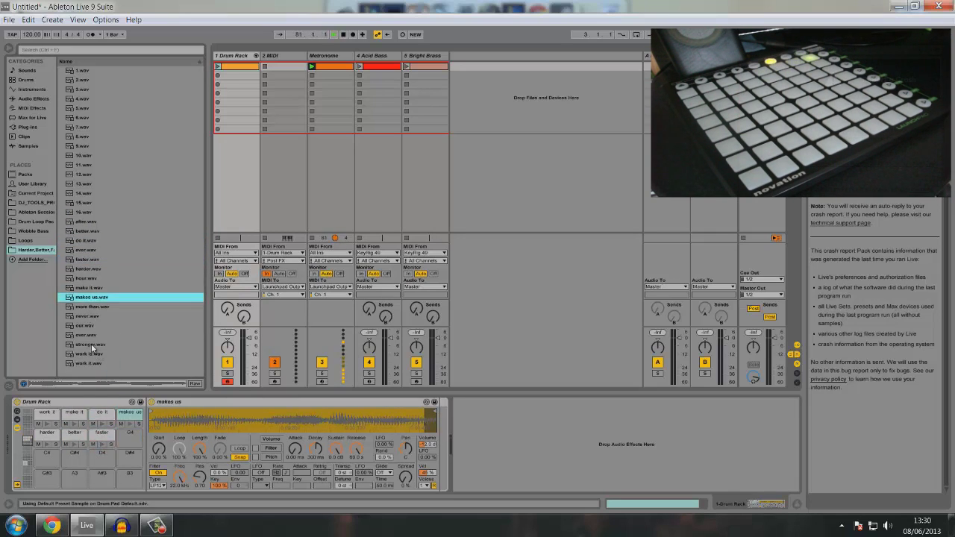
left_click_drag(89, 345, 130, 433)
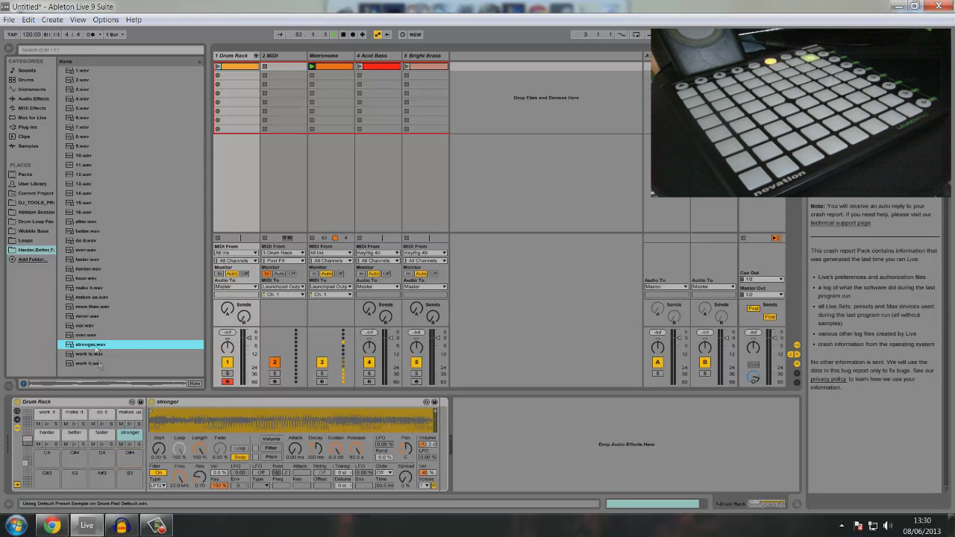
left_click_drag(88, 306, 49, 455)
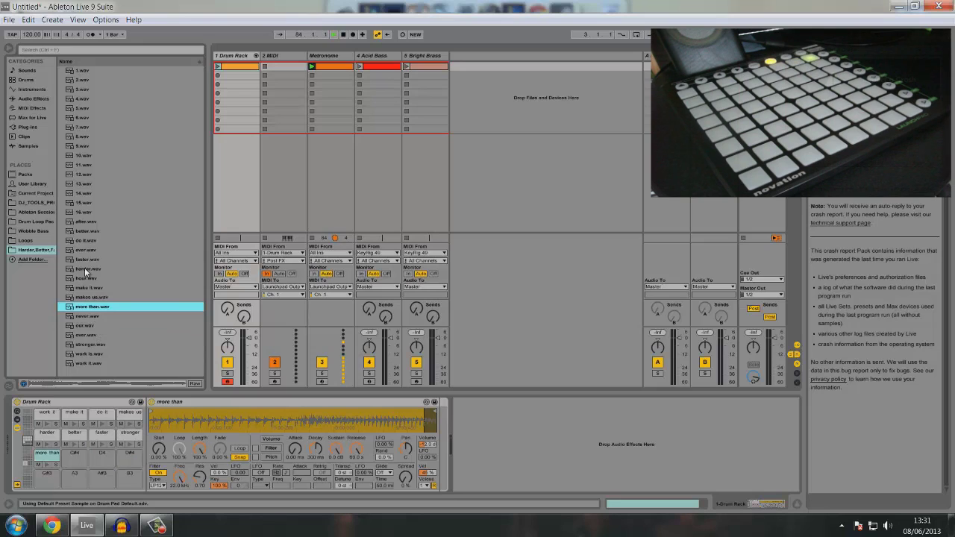
left_click_drag(86, 250, 47, 478)
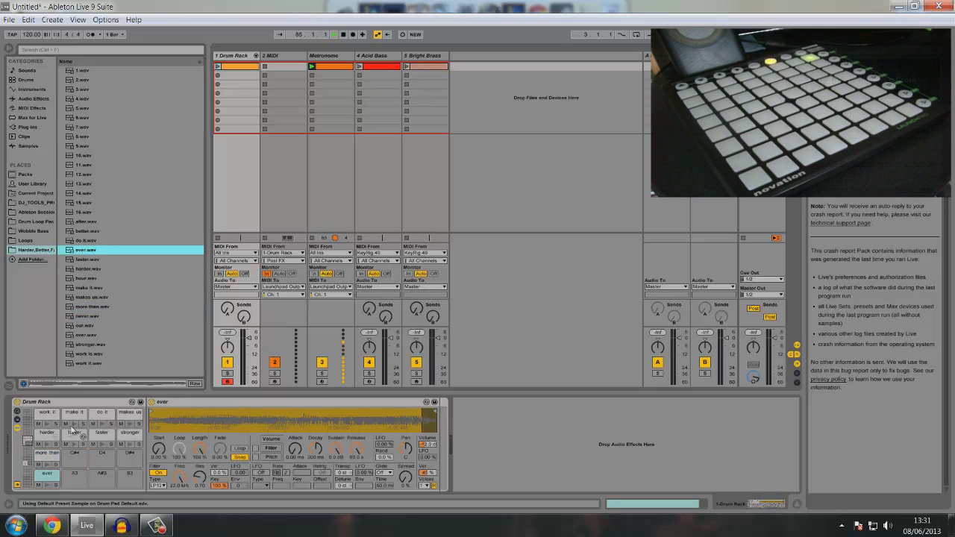
left_click_drag(79, 279, 74, 456)
left_click_drag(82, 222, 124, 447)
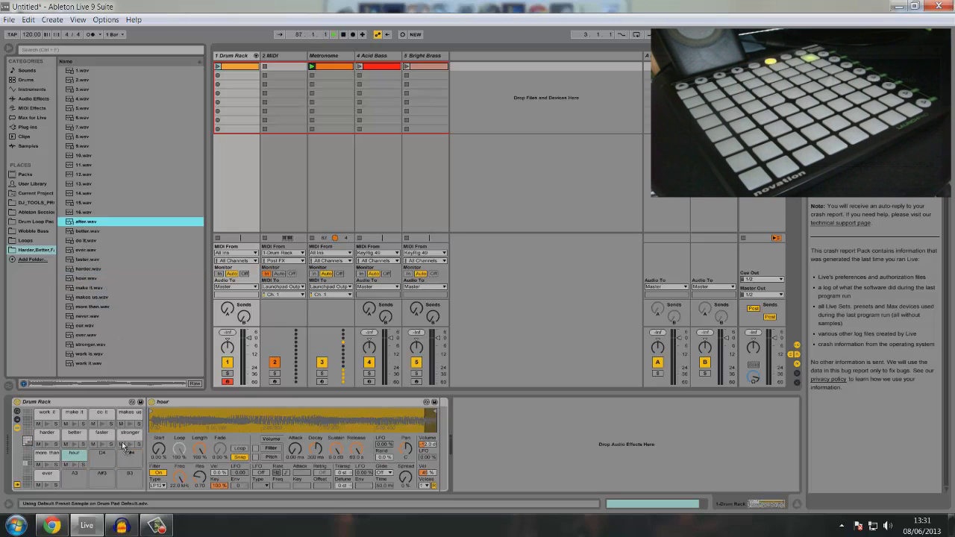
left_click_drag(84, 326, 102, 455)
left_click_drag(88, 355, 105, 480)
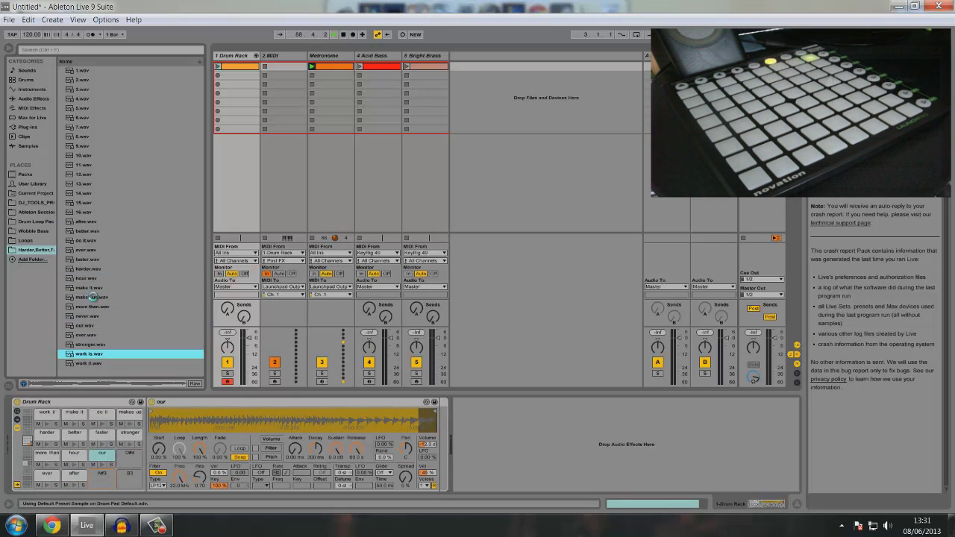
left_click_drag(93, 316, 106, 350)
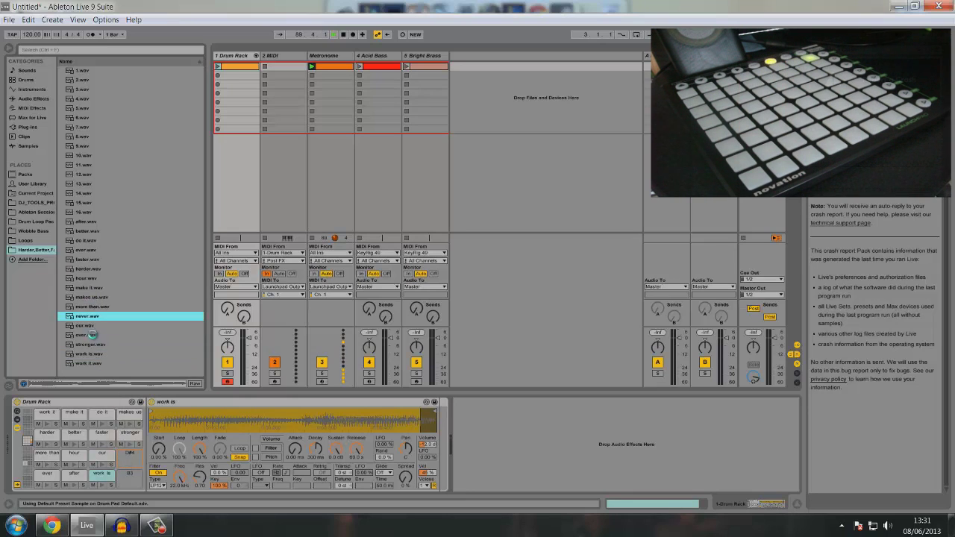
left_click(84, 325)
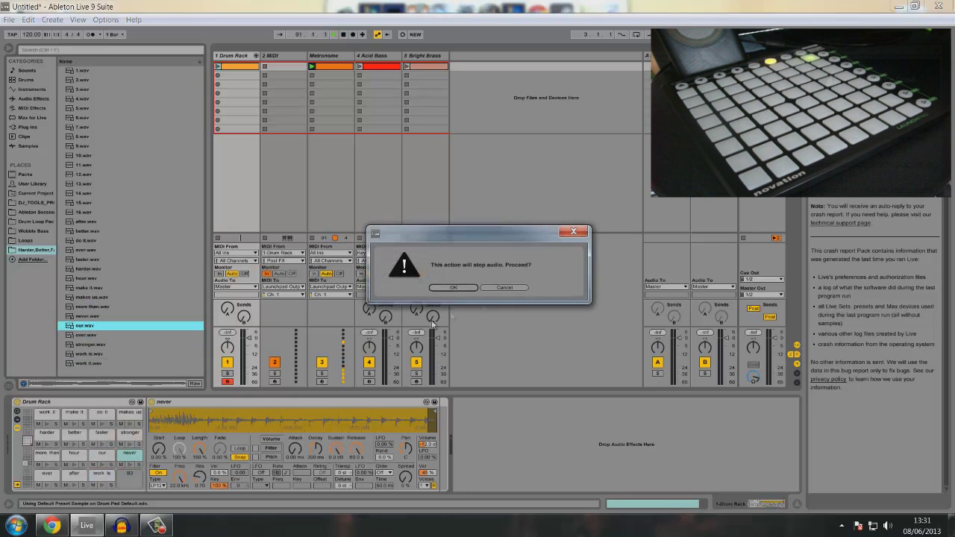
left_click(492, 291)
left_click_drag(85, 335, 131, 486)
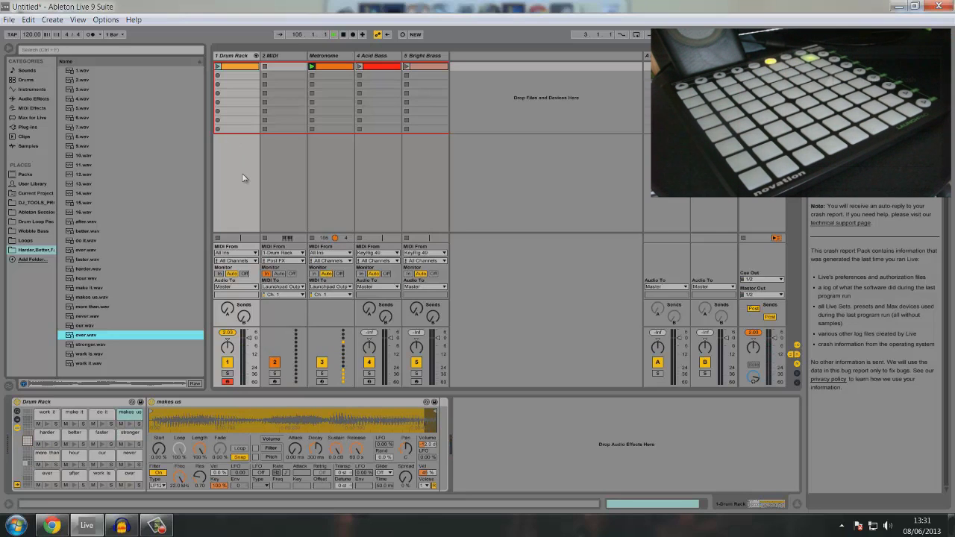
left_click(28, 20)
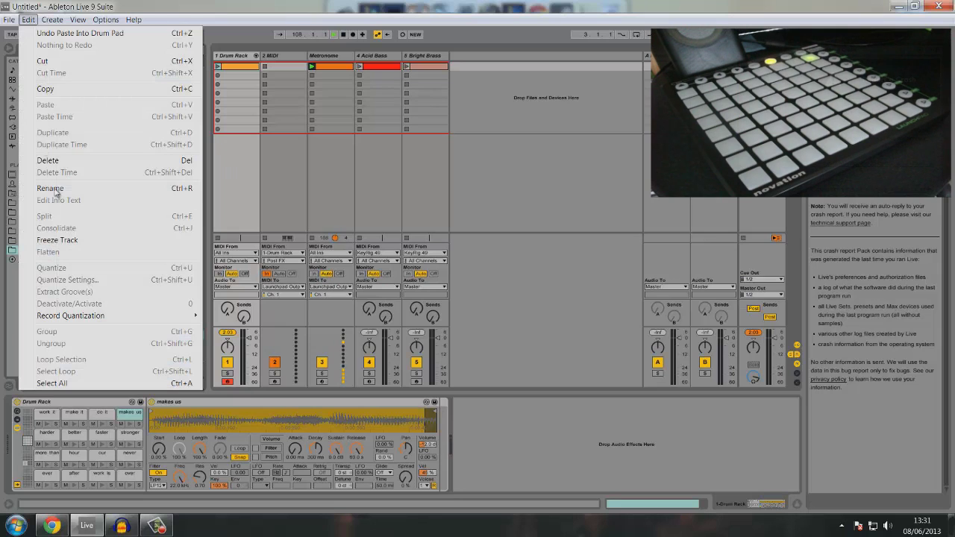
mouse_move(77, 315)
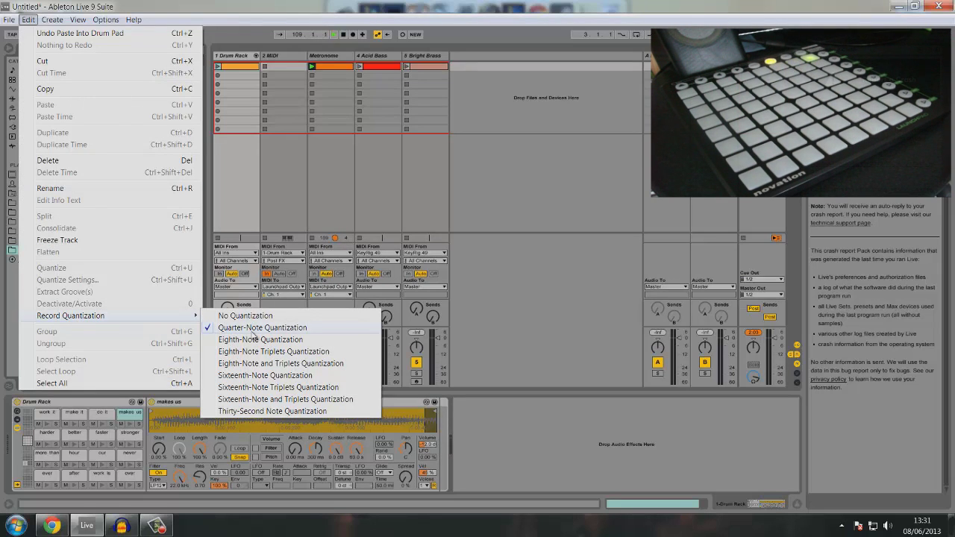
left_click(253, 332)
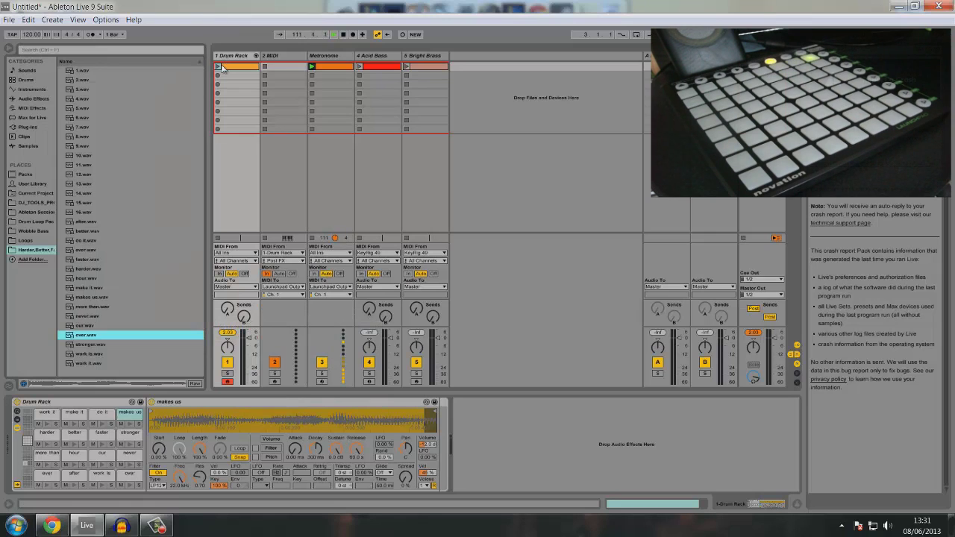
left_click(218, 67)
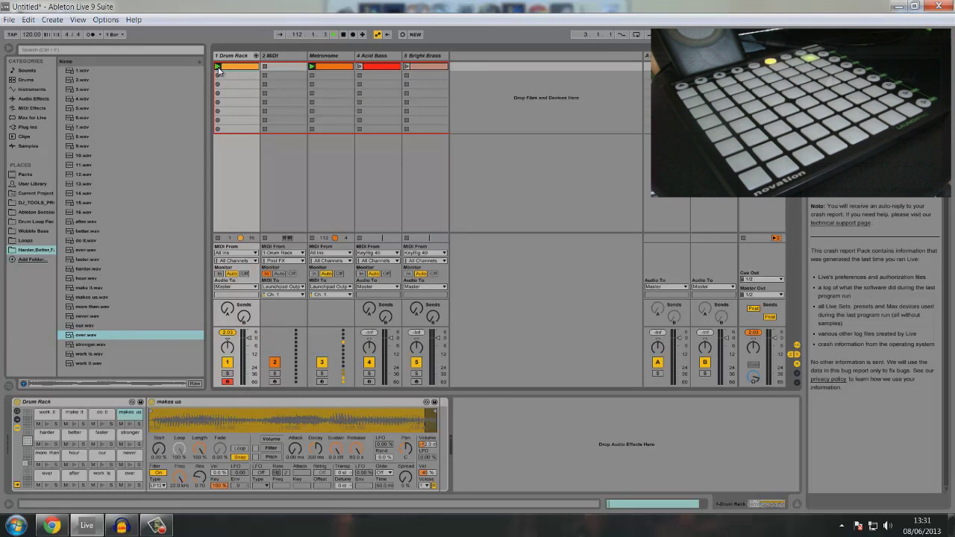
double_click(238, 70)
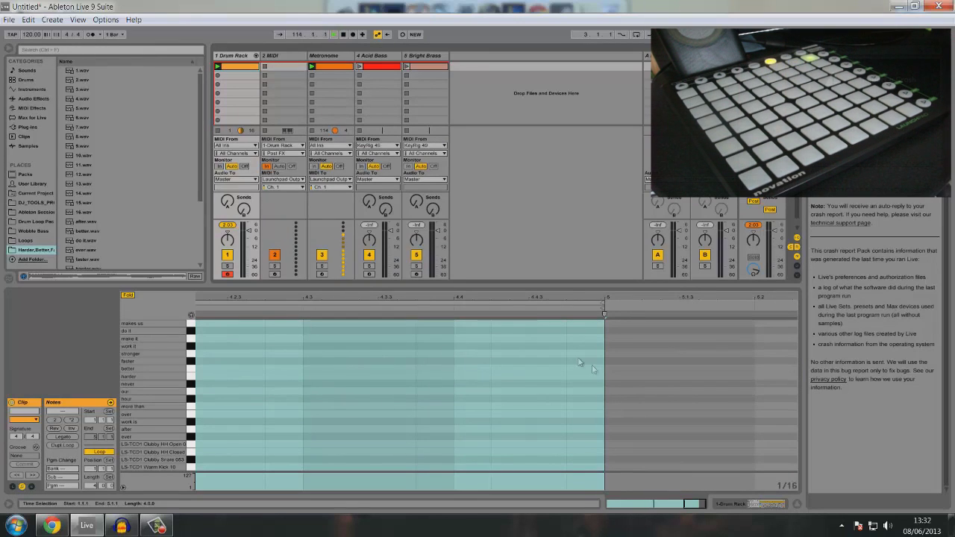
left_click(402, 34)
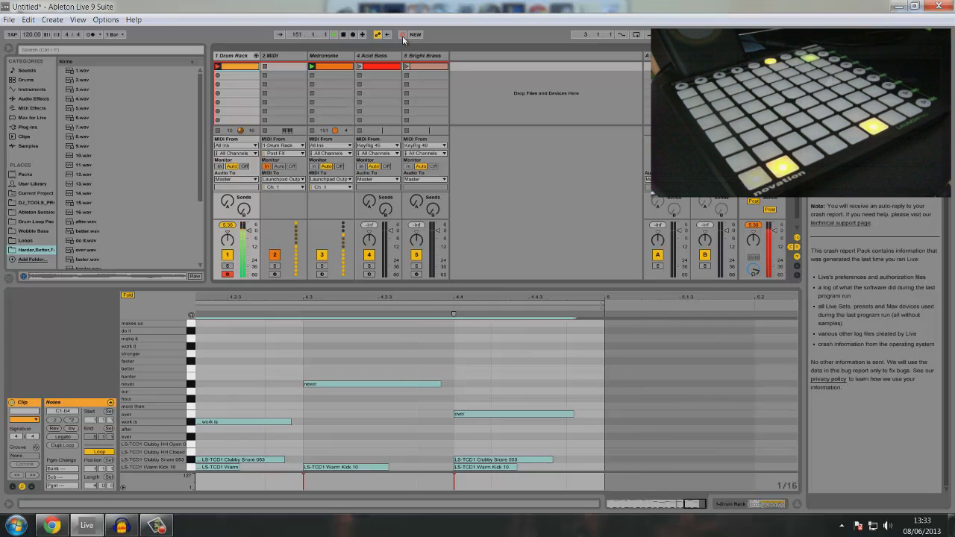
left_click(27, 19)
mouse_move(93, 316)
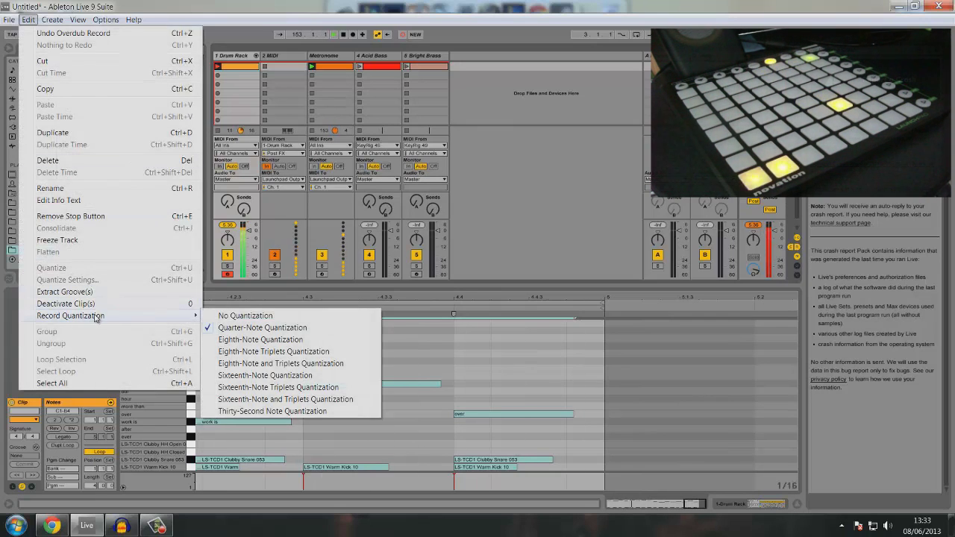
left_click(239, 376)
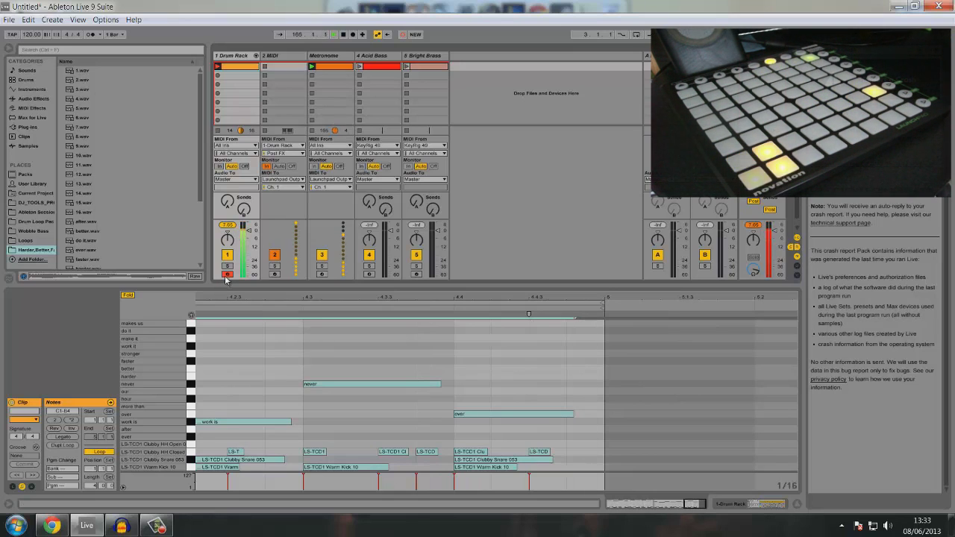
left_click(369, 274)
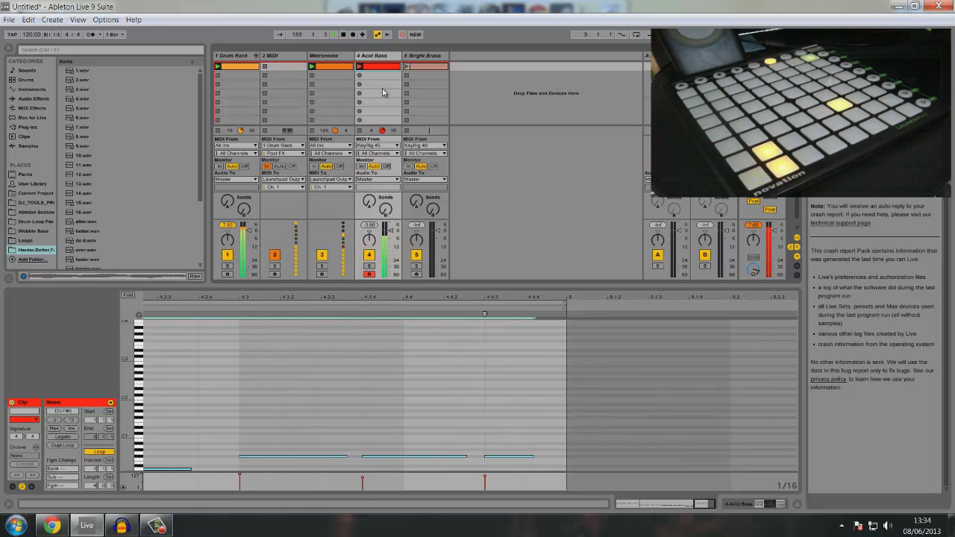
left_click(418, 58)
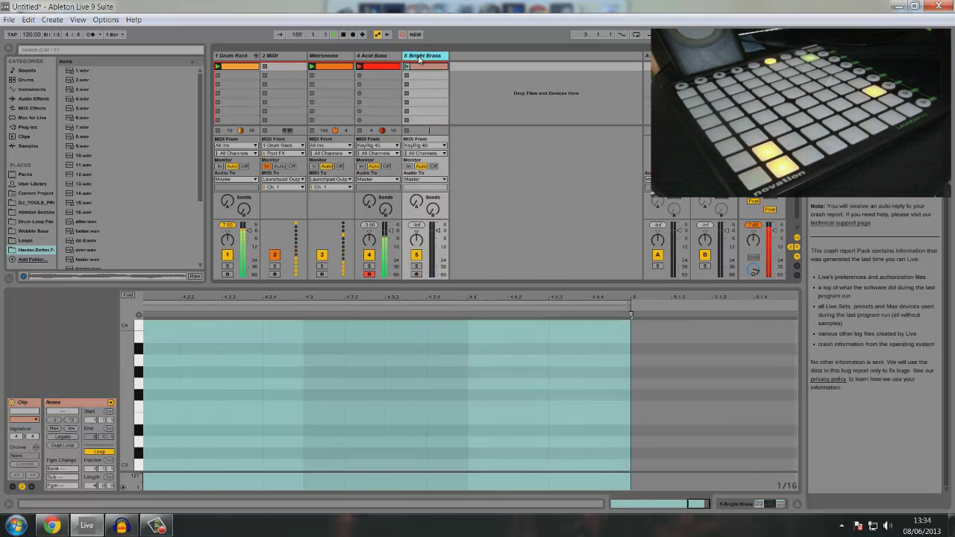
left_click(416, 275)
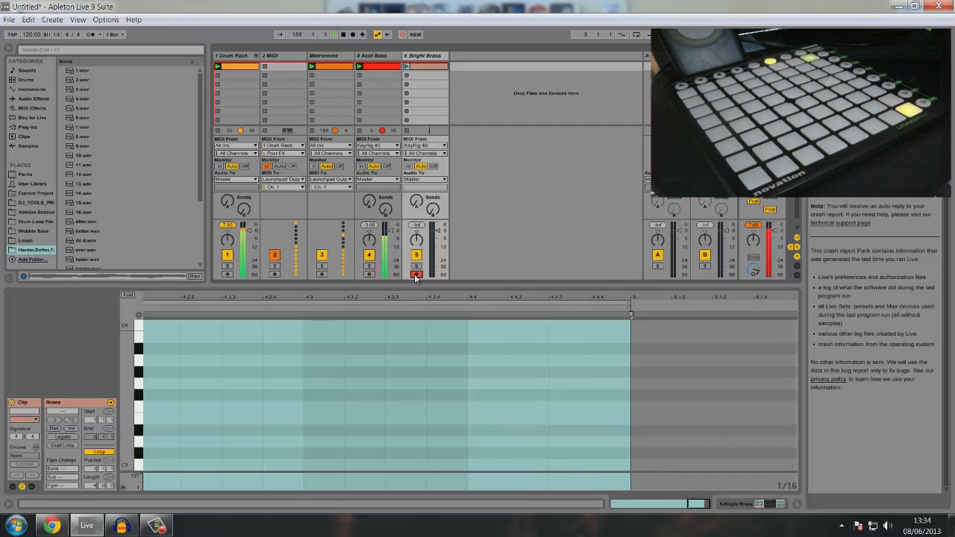
left_click(403, 35)
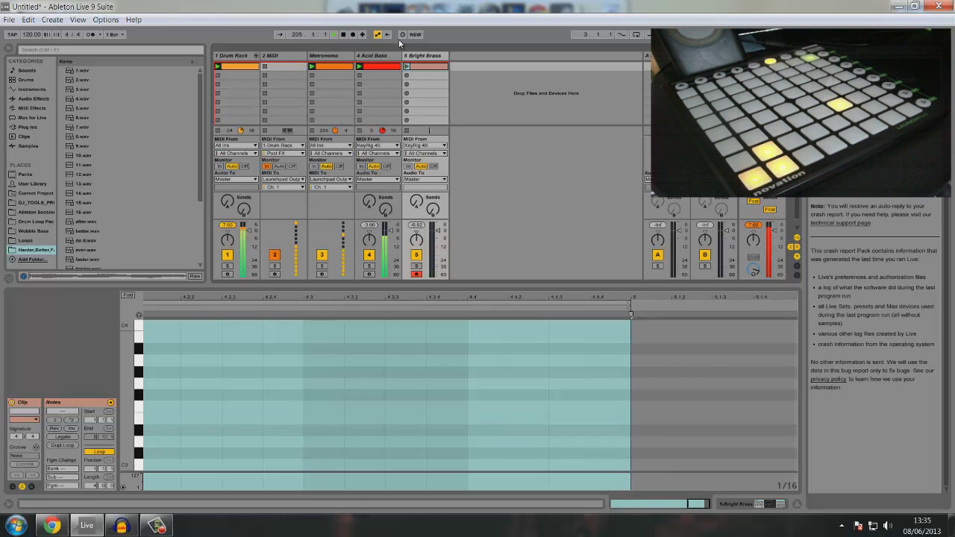
left_click(402, 34)
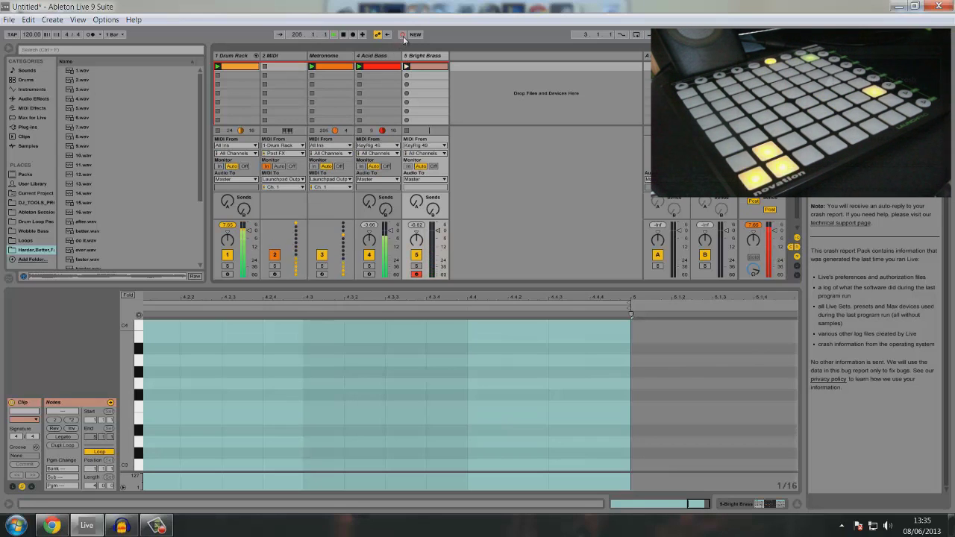